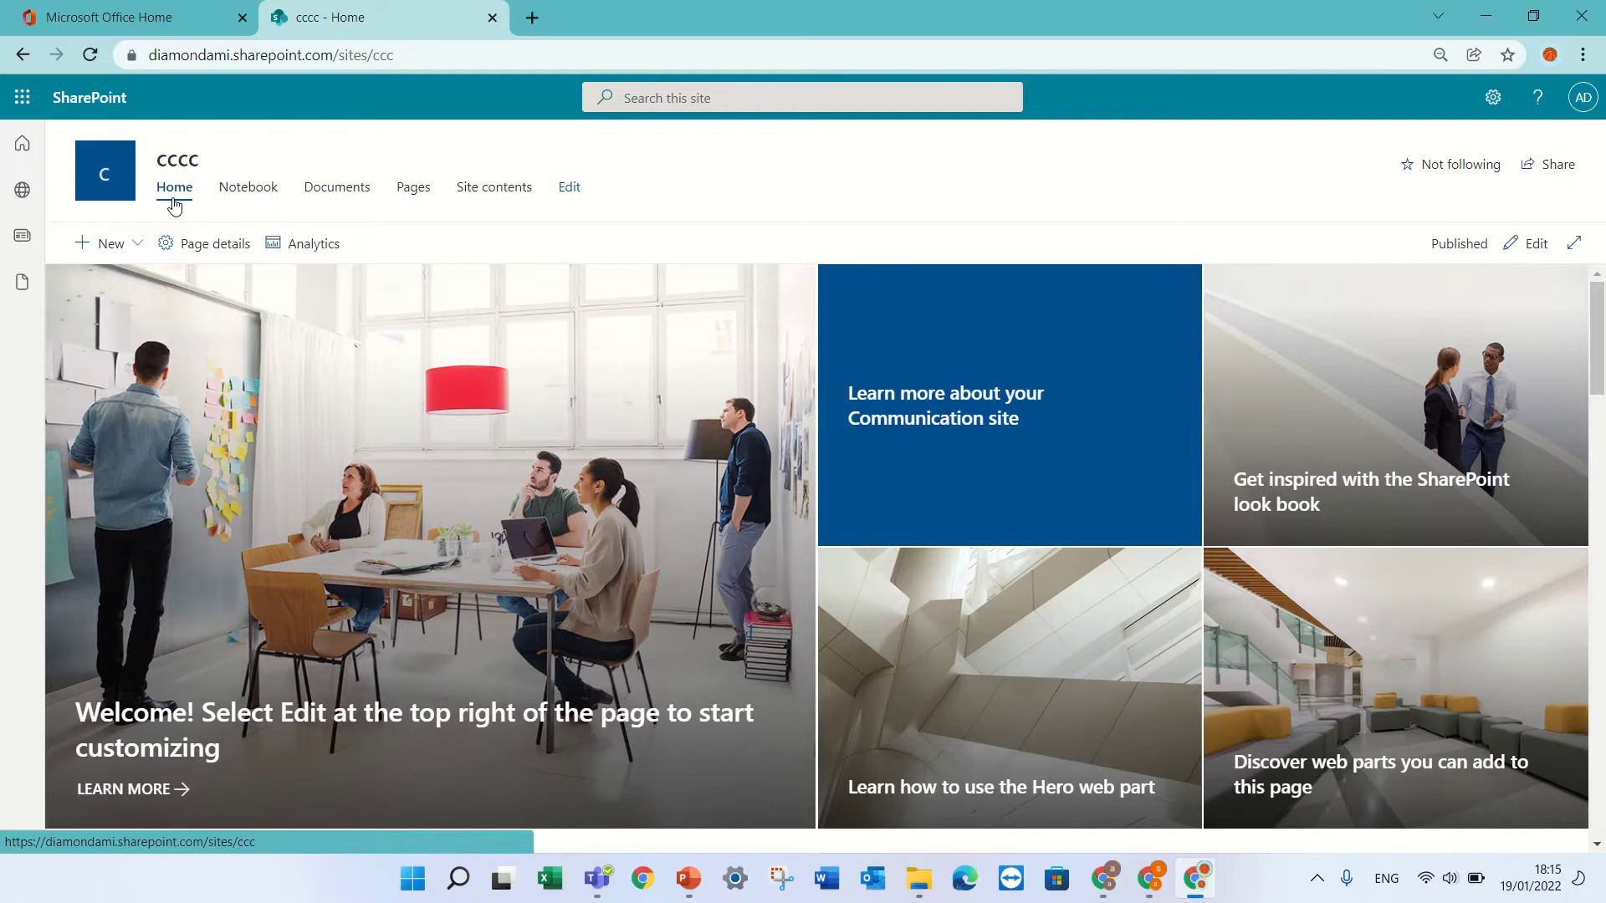
# Add Street Address.docx from the Downloads folder as a template in the site's Documents library and refresh the page.
pyautogui.click(335, 189)
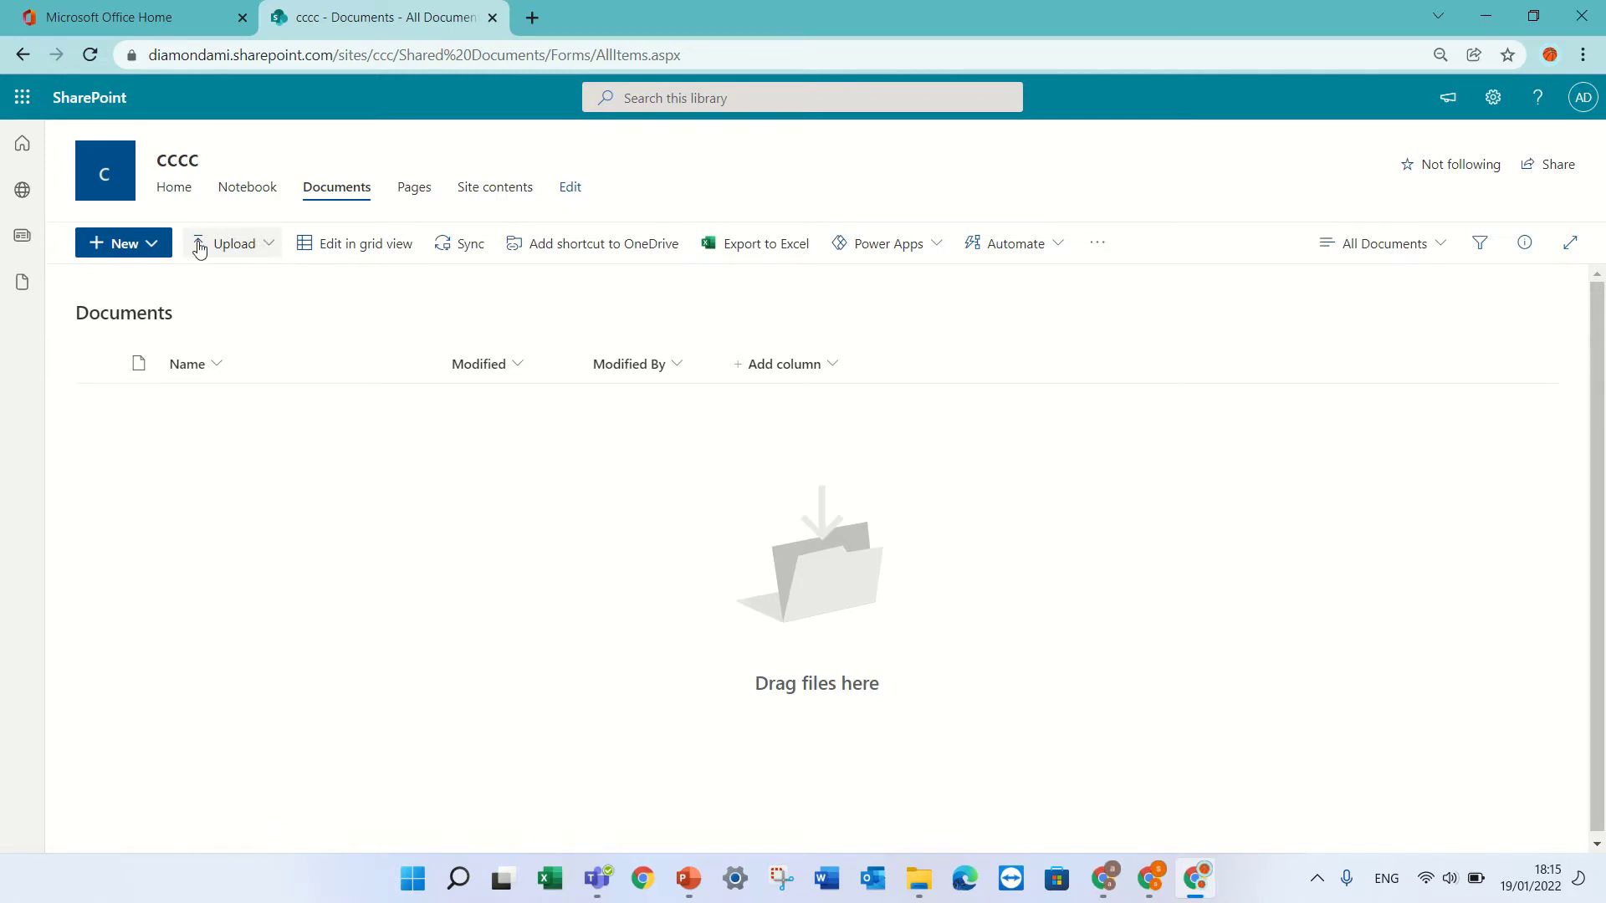
pyautogui.click(134, 244)
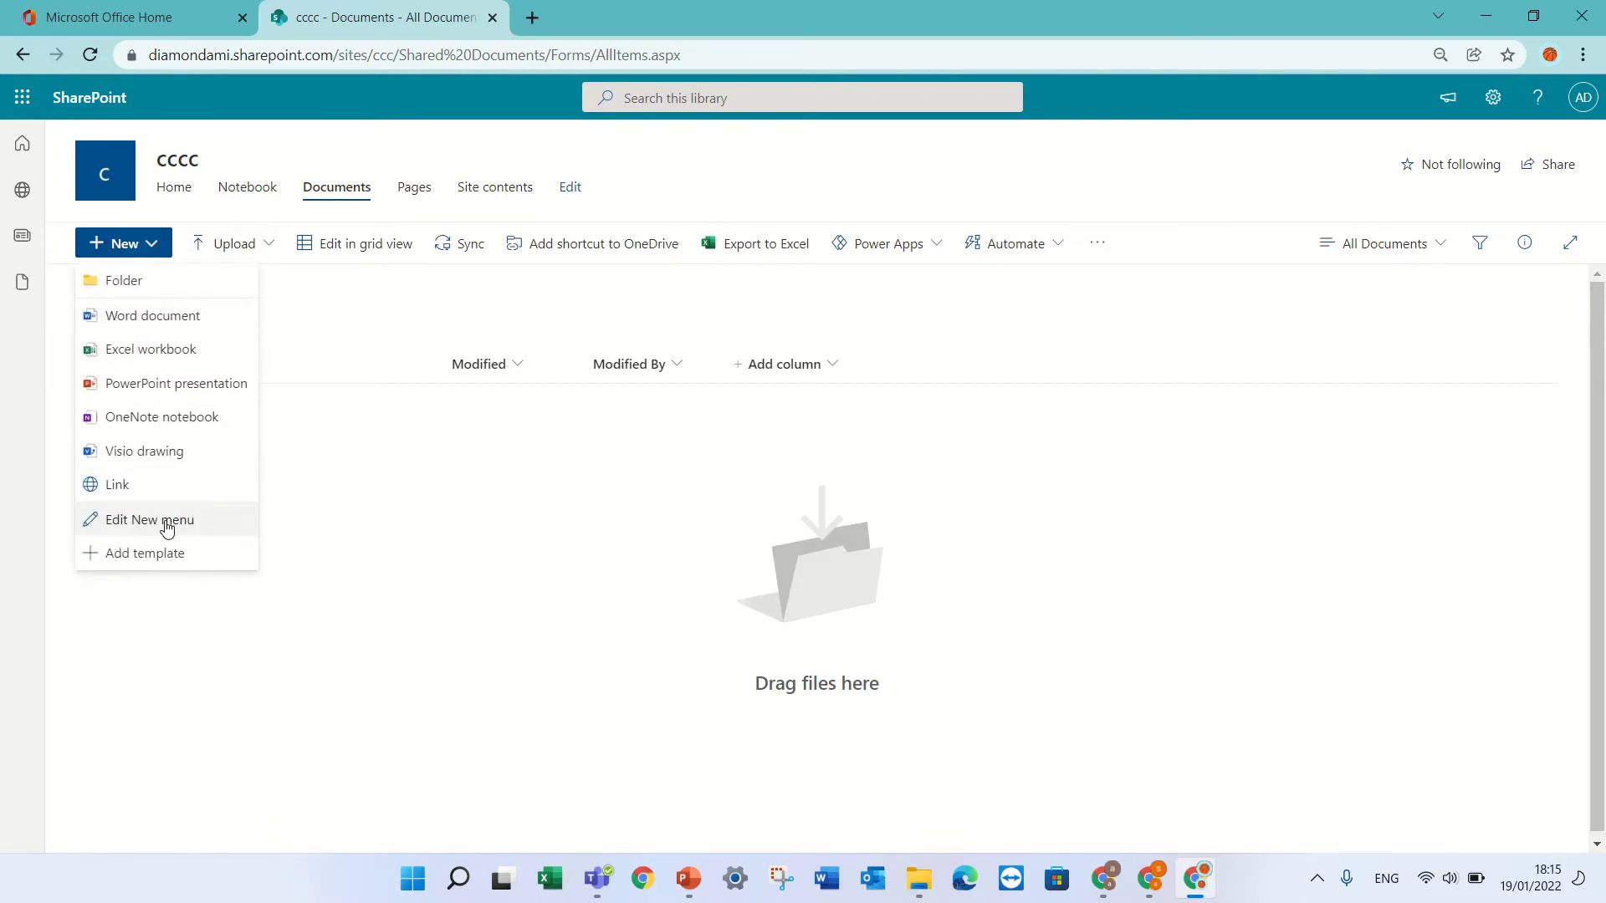
pyautogui.click(178, 553)
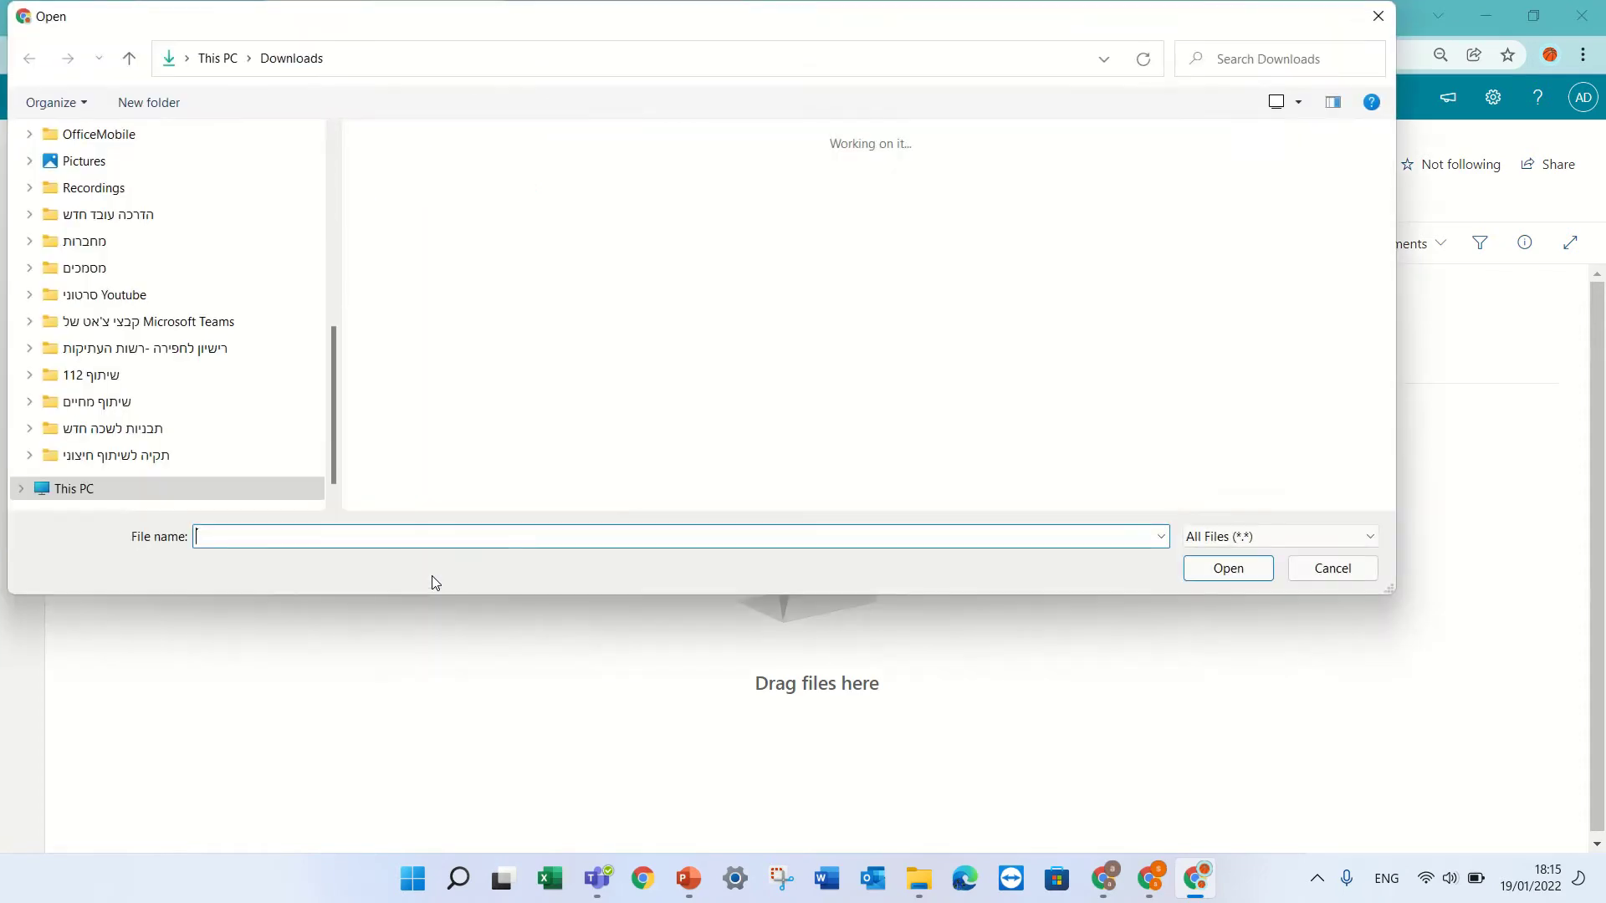
pyautogui.doubleClick(504, 299)
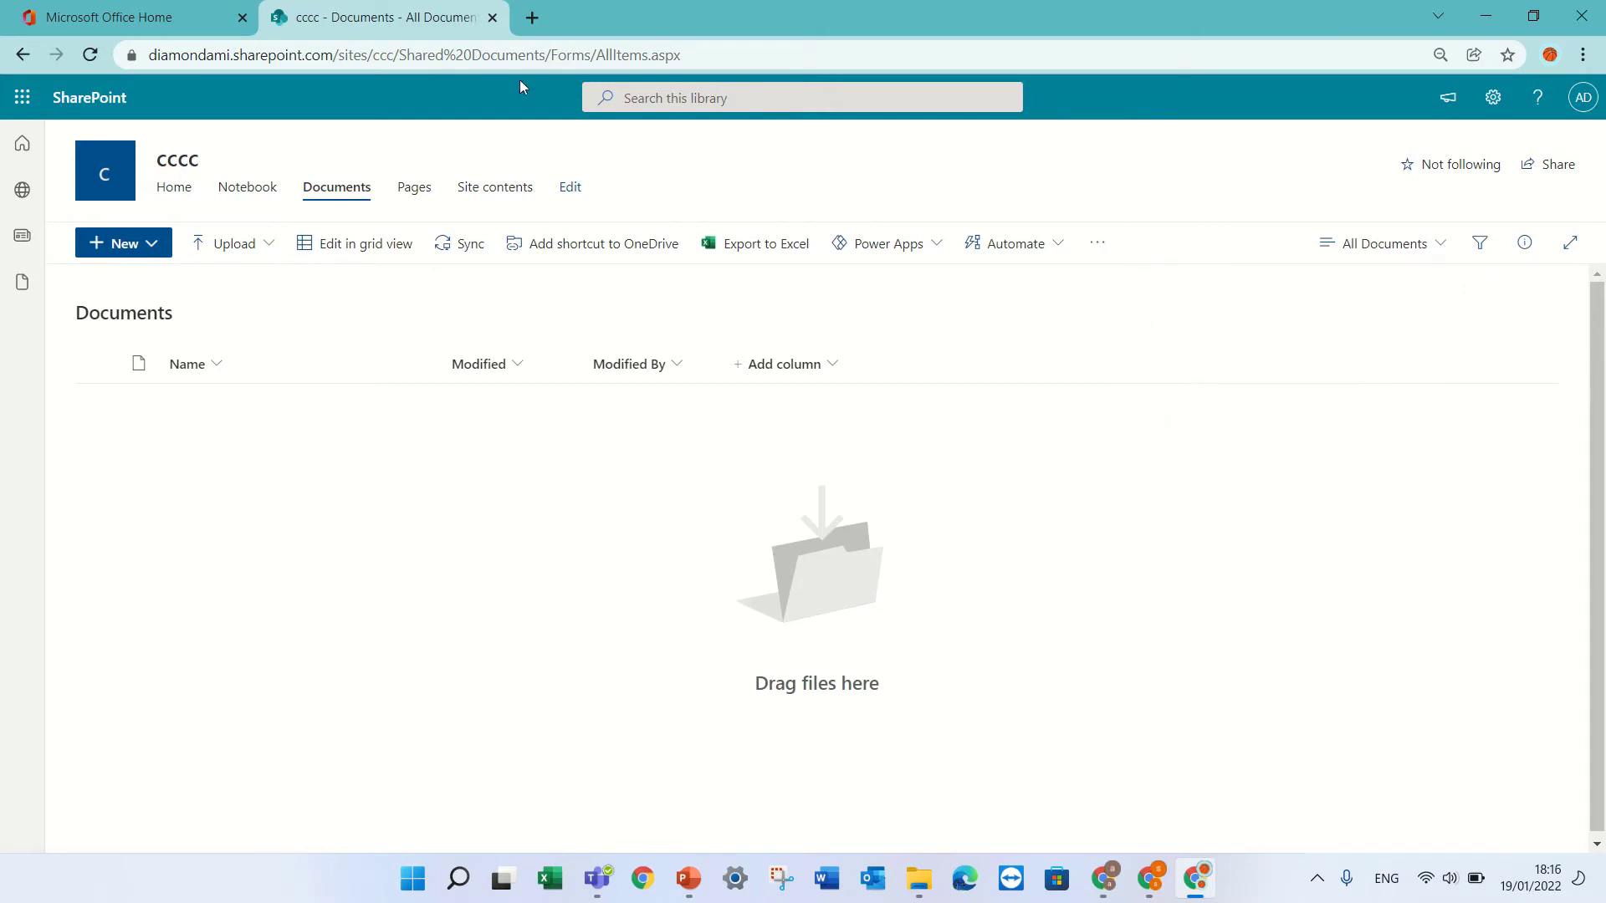
pyautogui.click(92, 55)
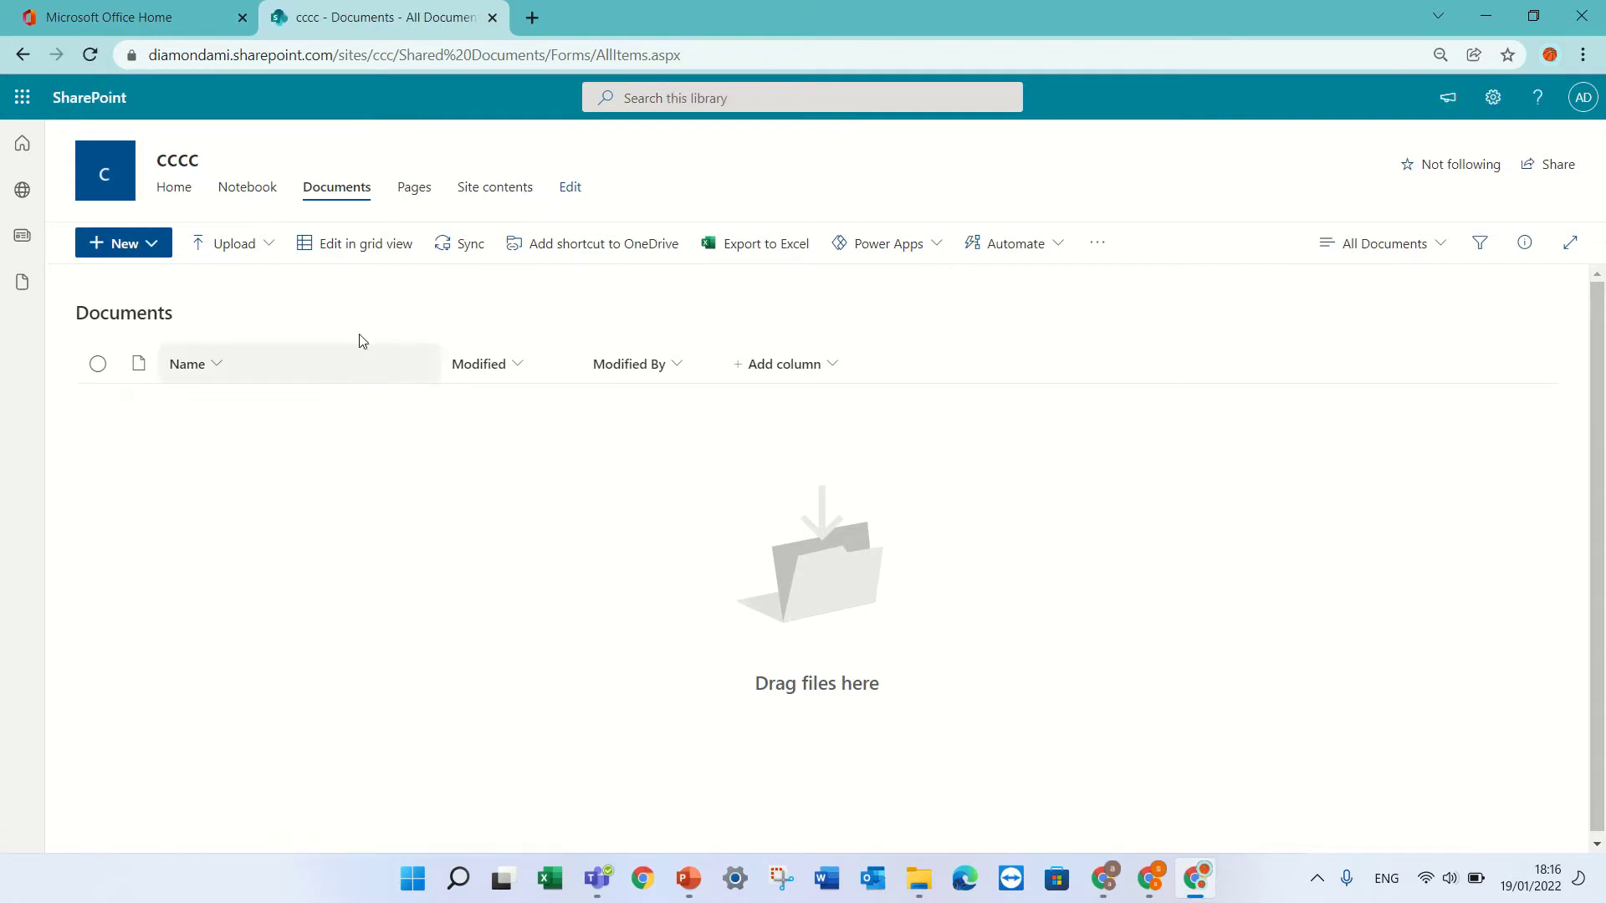
# Hide Word document, Excel workbook, PowerPoint presentation, OneNote notebook, Excel survey, Forms for Excel and Visio drawing from the library's new-item choices and save.
pyautogui.click(154, 244)
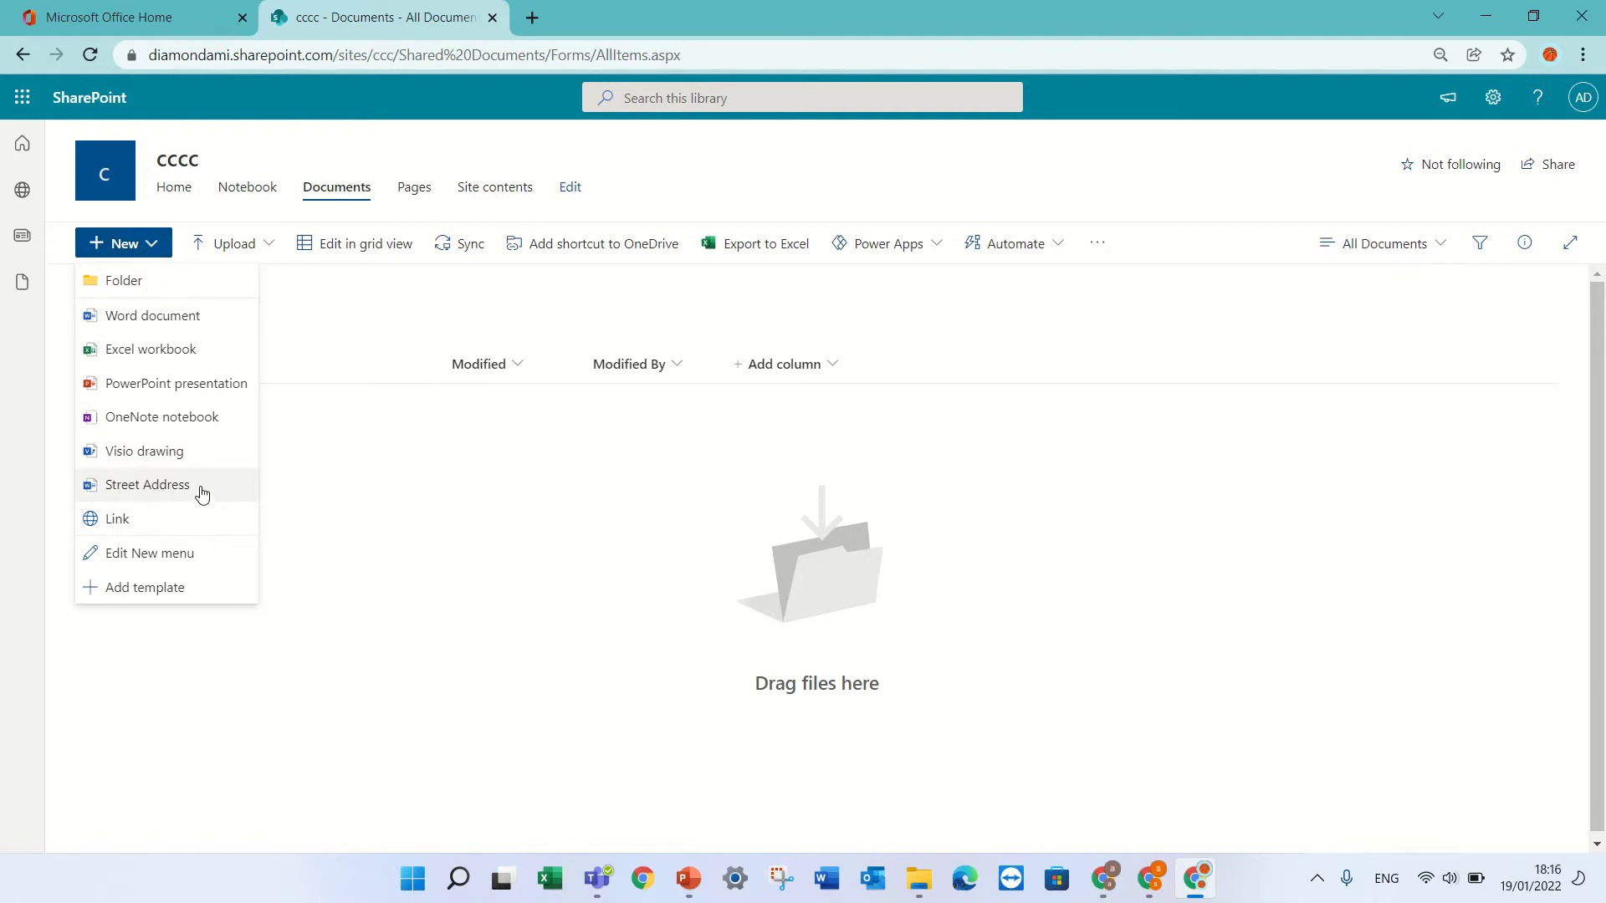
pyautogui.click(195, 557)
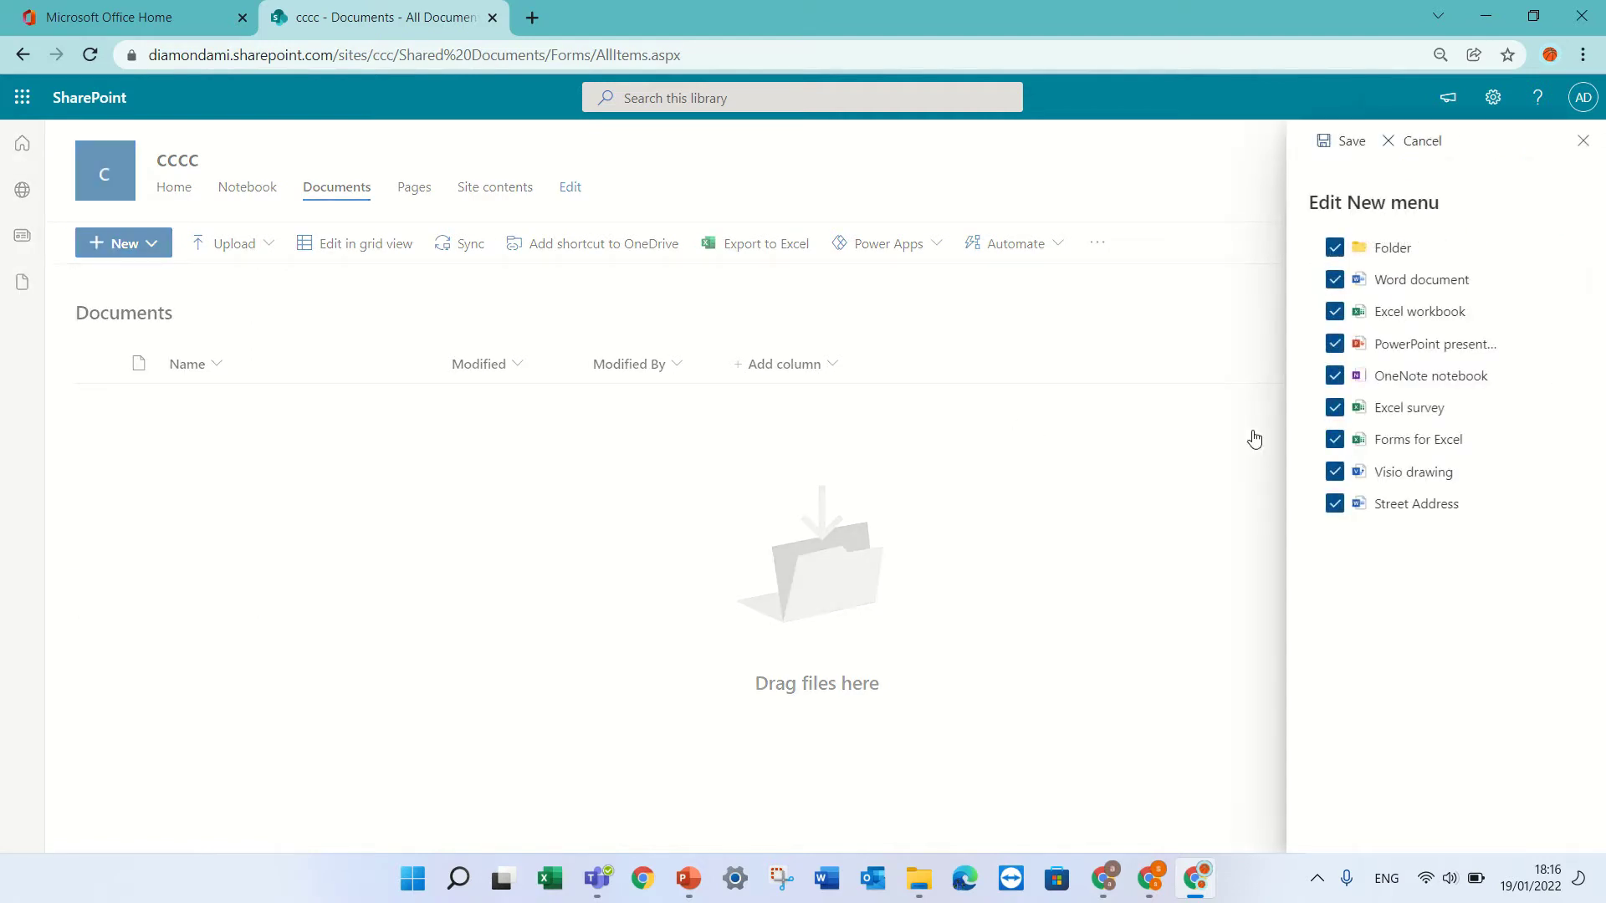
pyautogui.click(1334, 478)
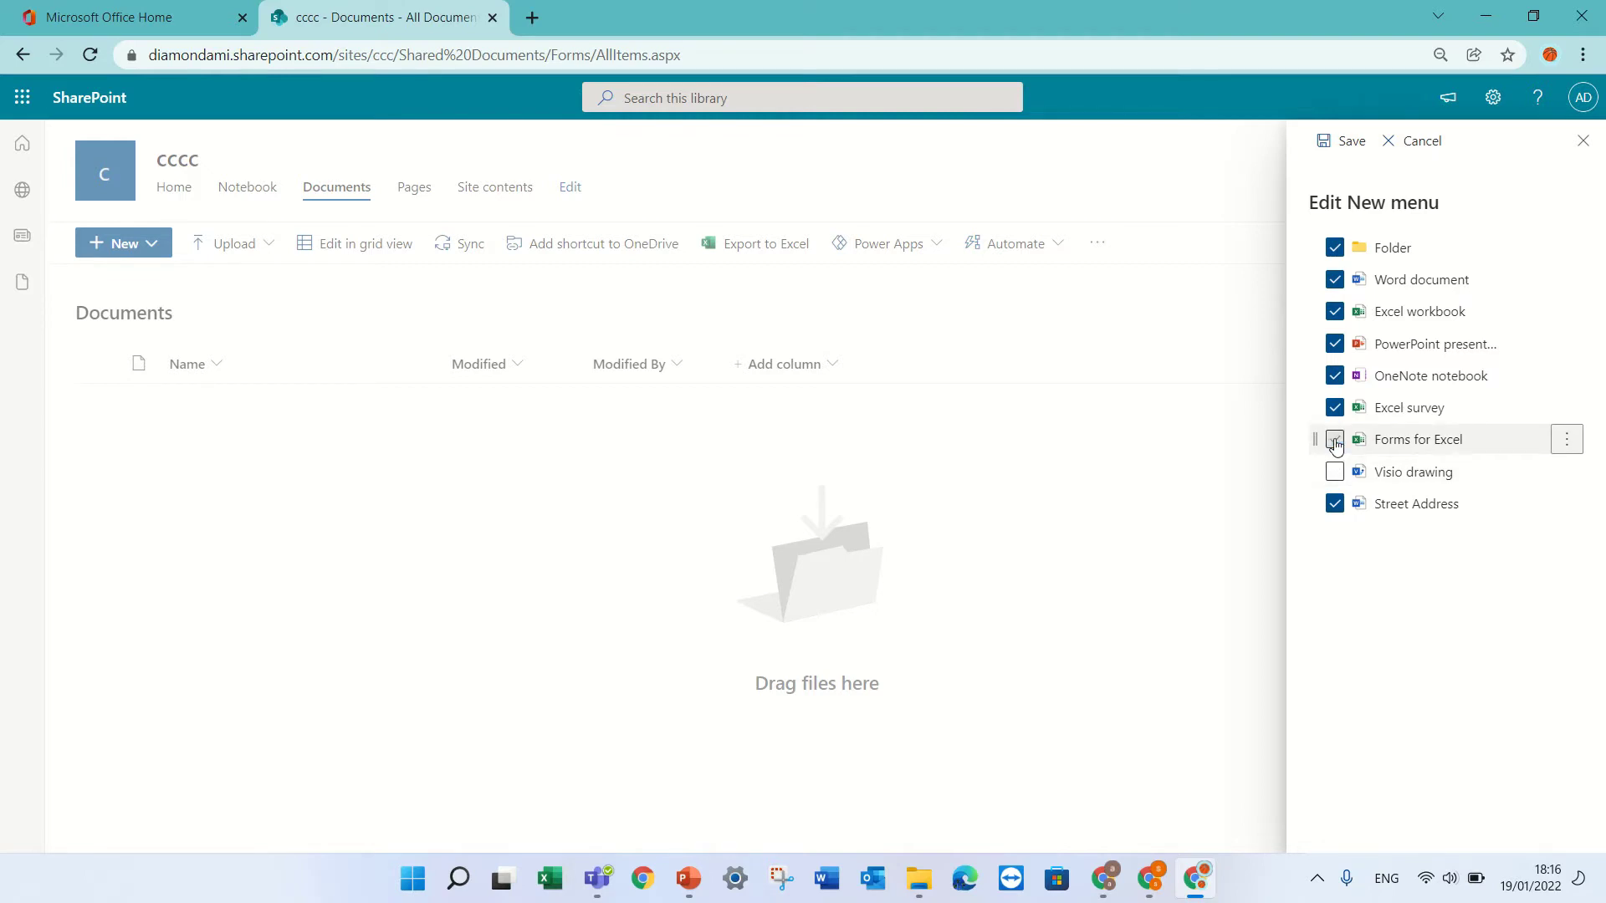
pyautogui.click(1335, 407)
pyautogui.click(1335, 376)
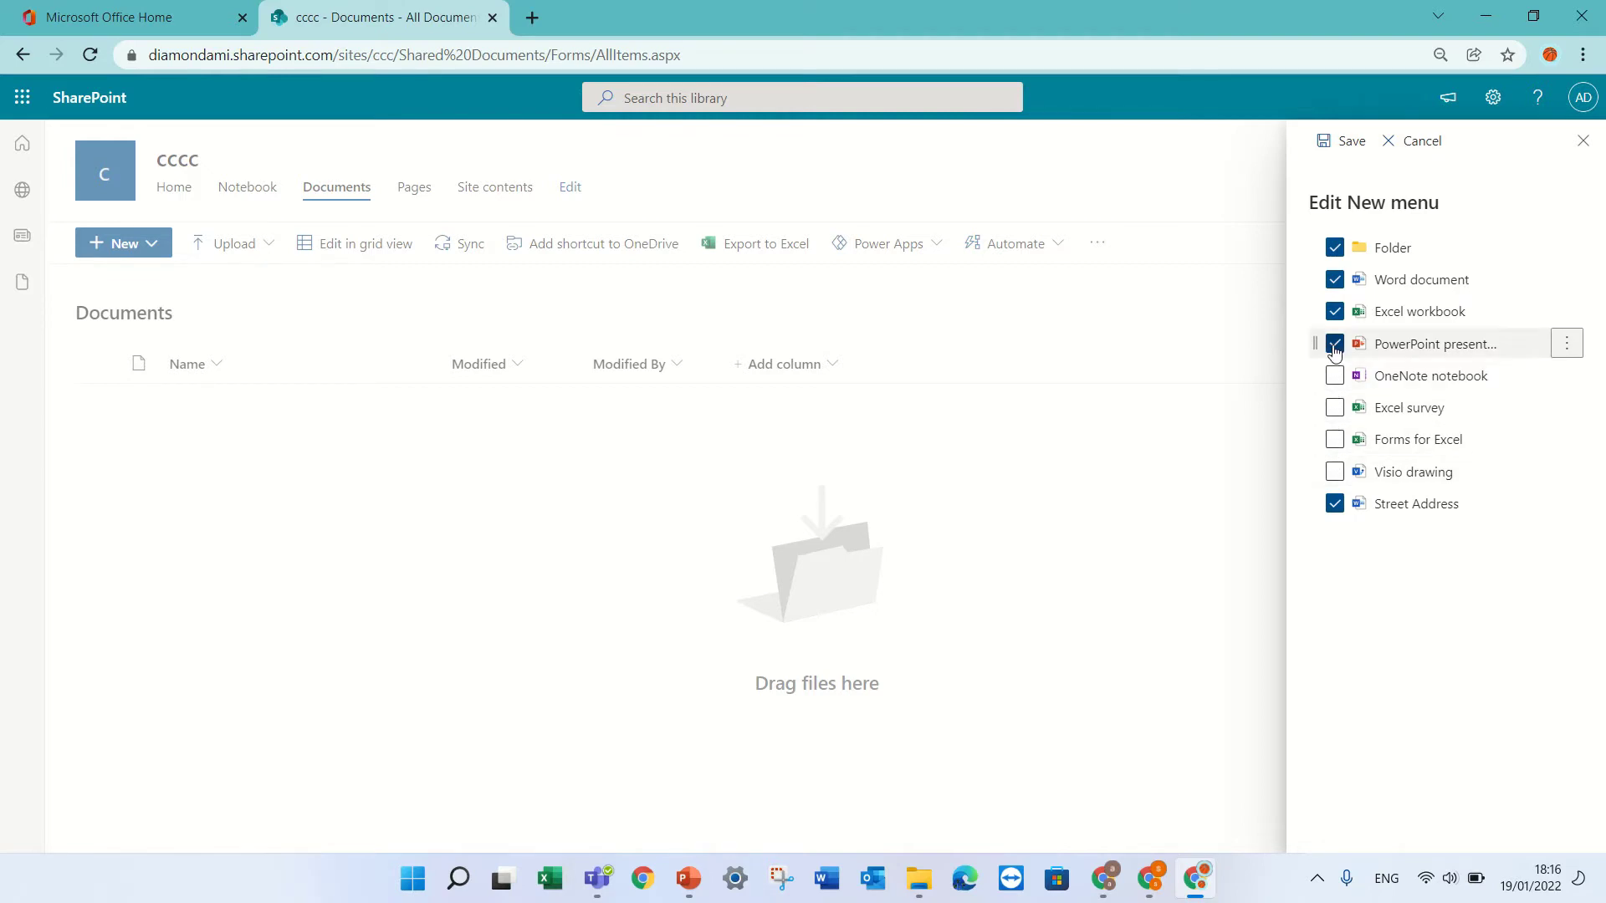
pyautogui.click(1335, 344)
pyautogui.click(1335, 311)
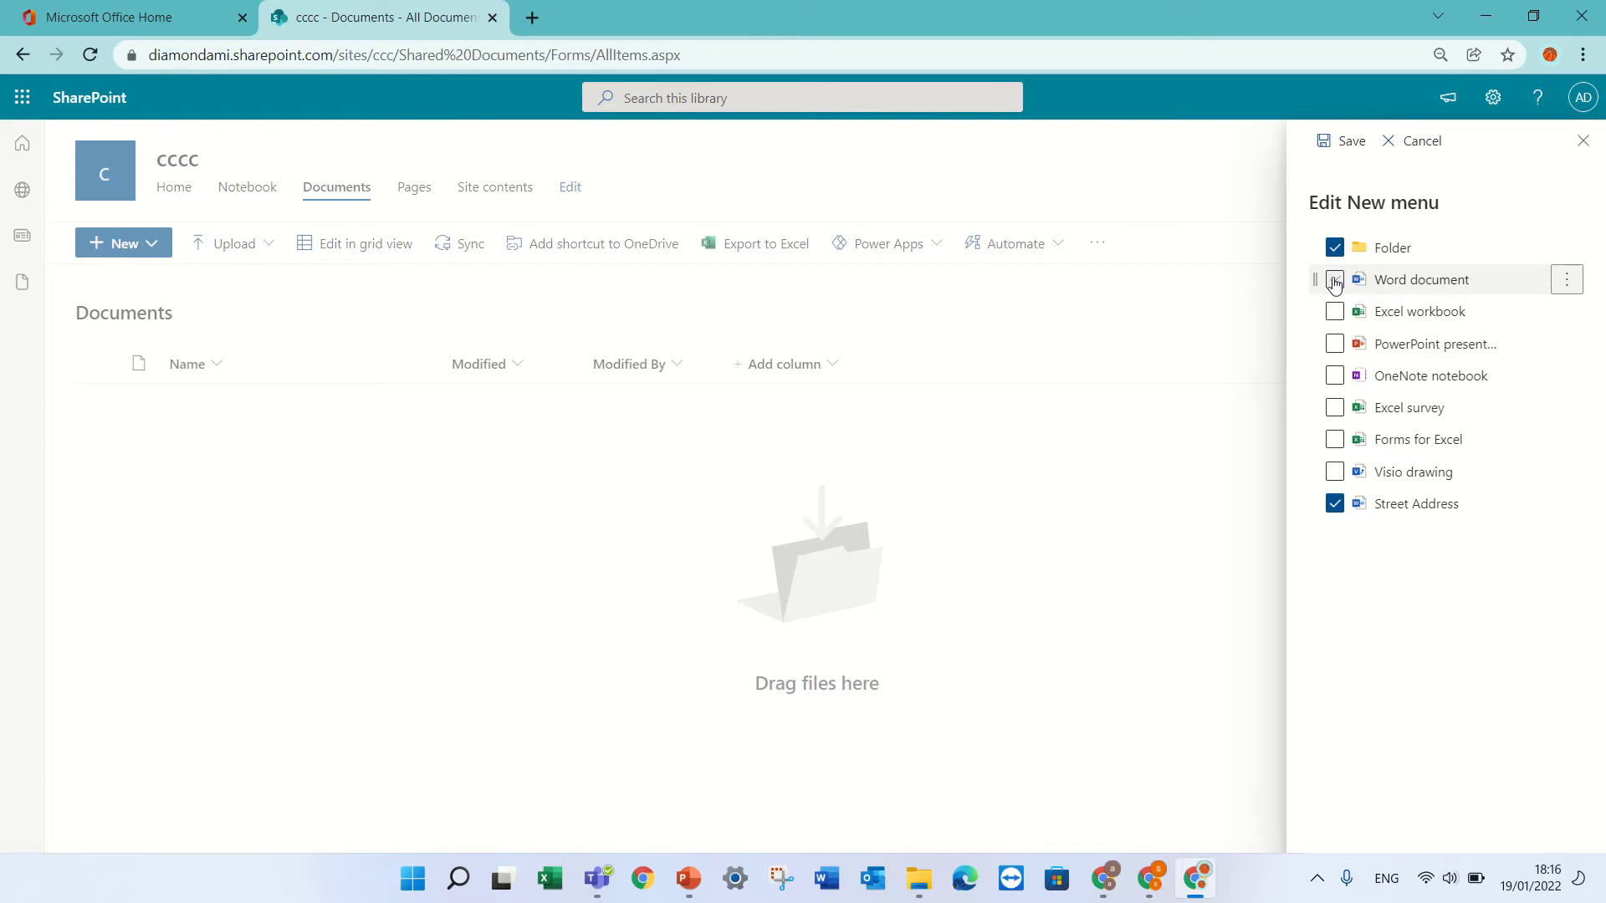
pyautogui.click(1342, 143)
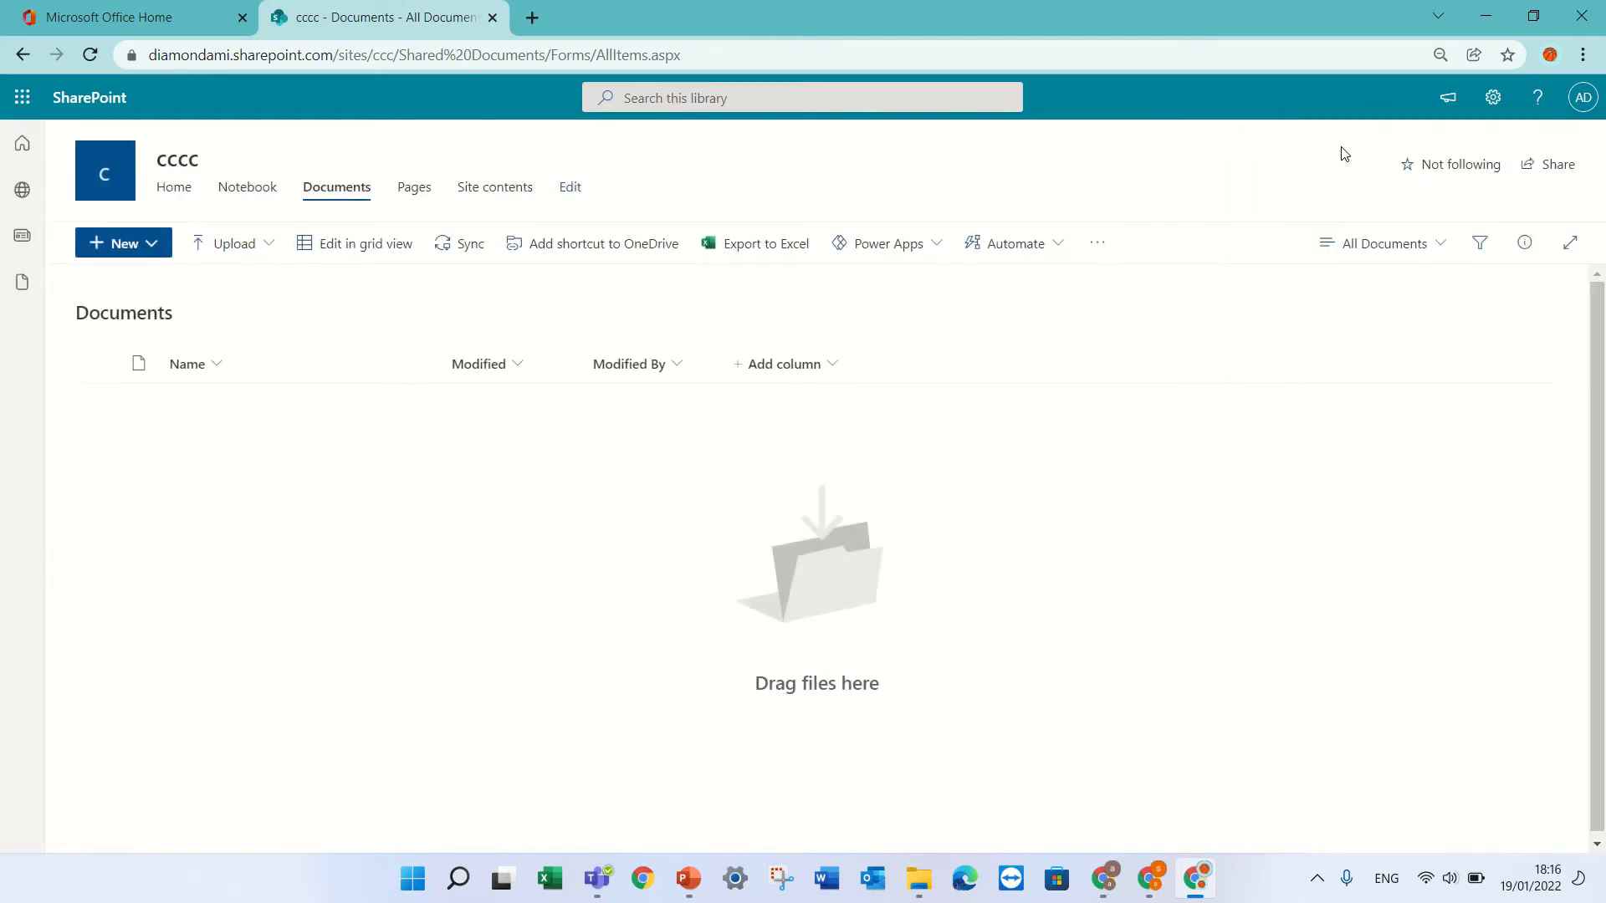
pyautogui.click(153, 247)
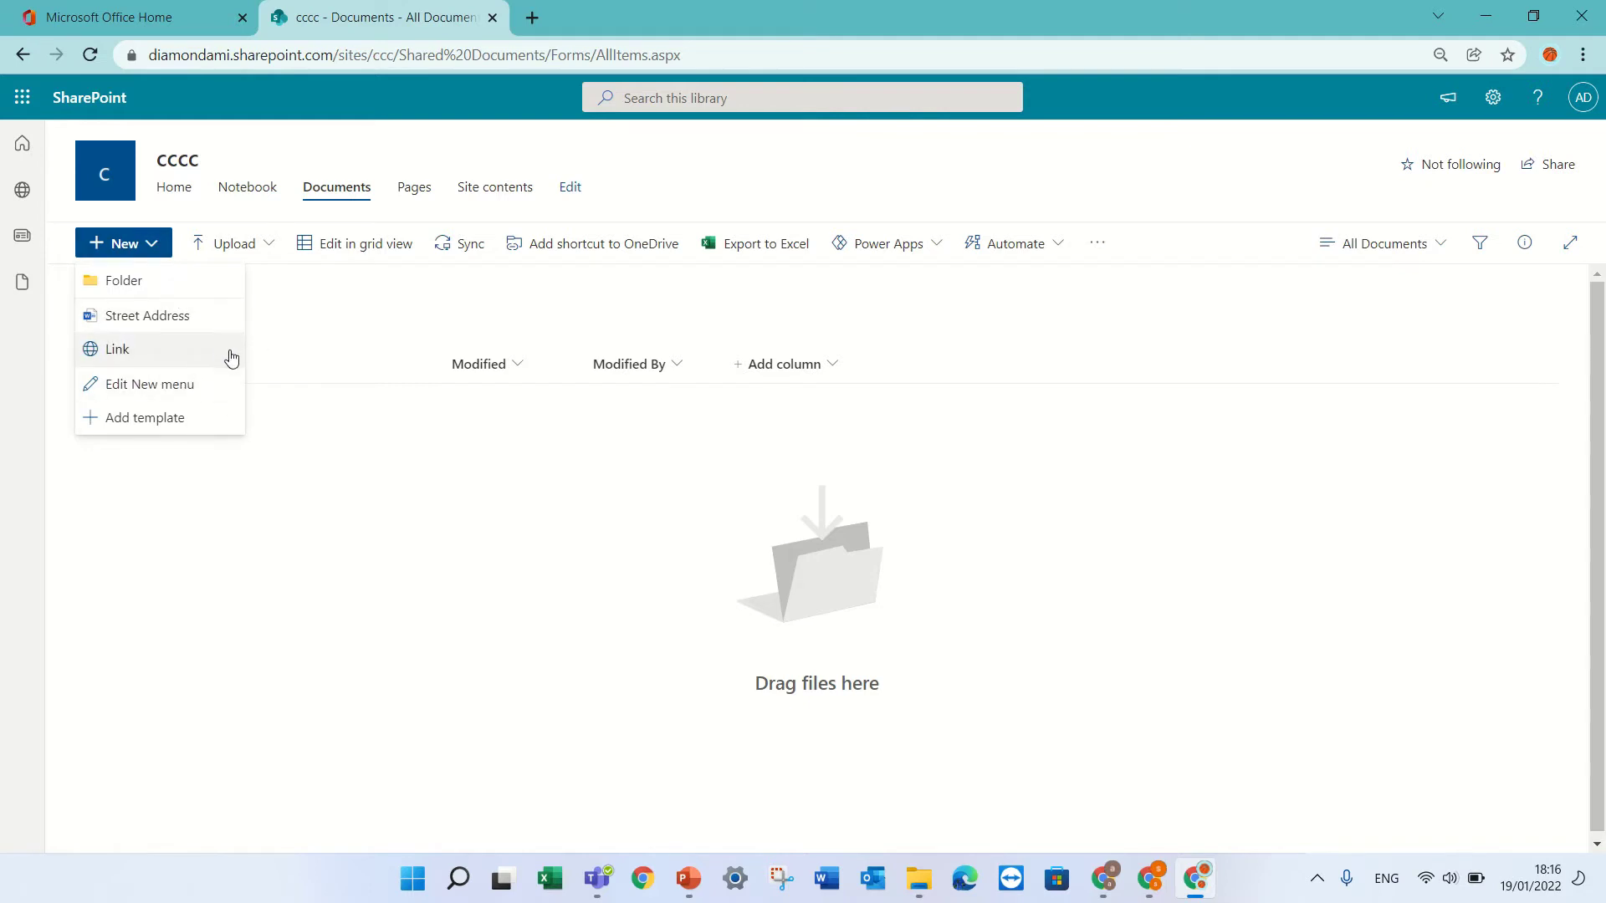
pyautogui.click(270, 503)
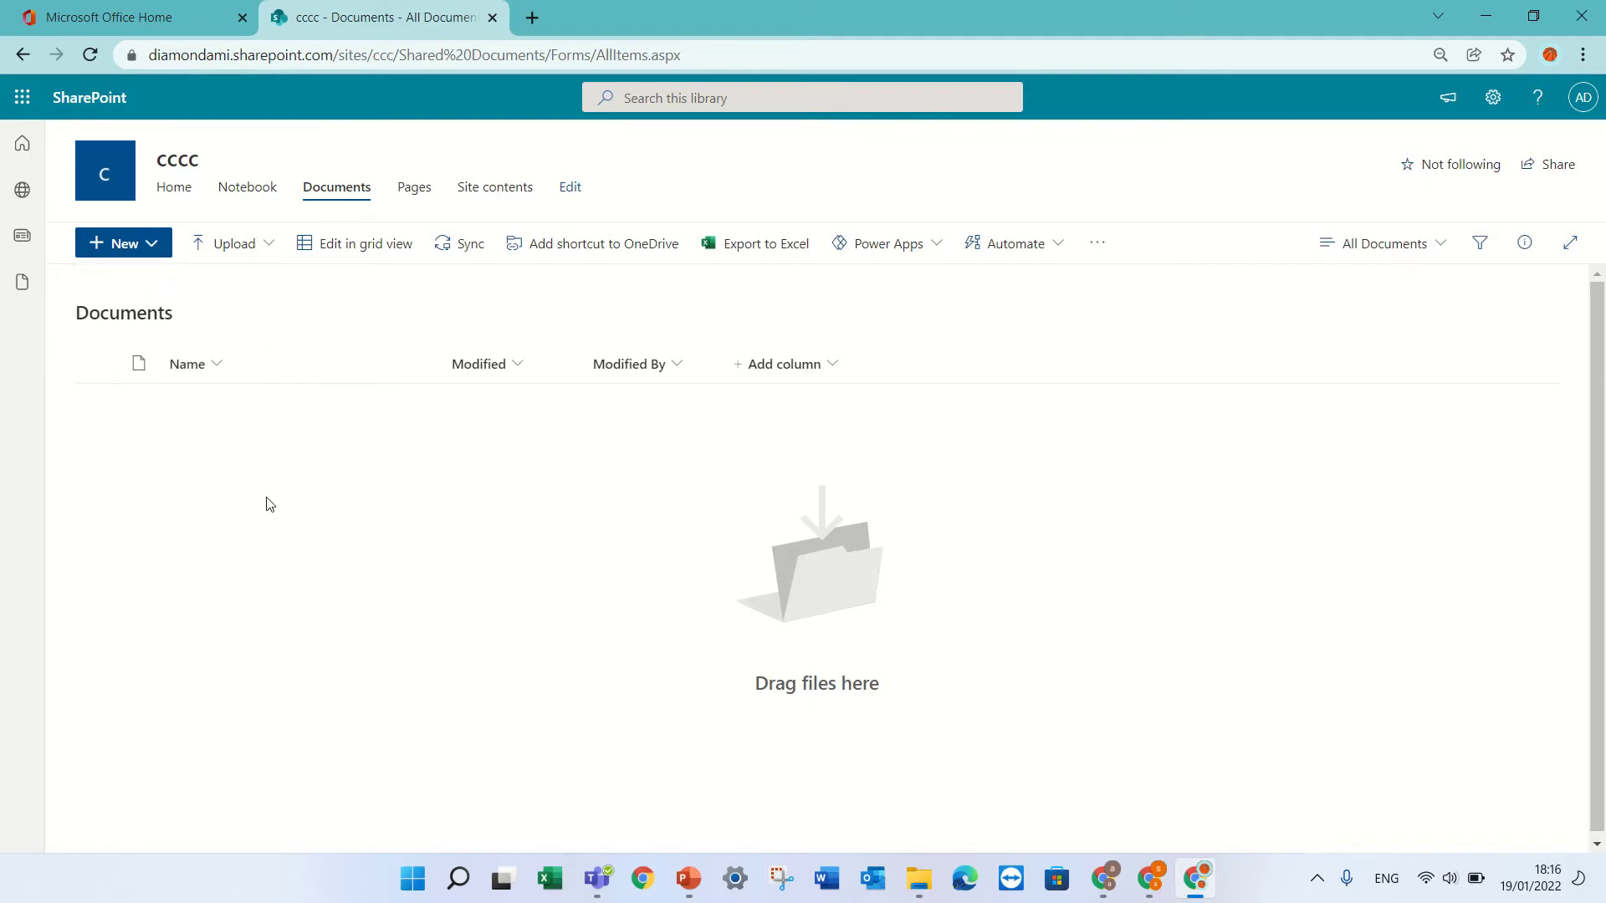
# Upload Title Lorem Ipsum.pptx from the Downloads folder as a second template for the Documents library.
pyautogui.click(268, 245)
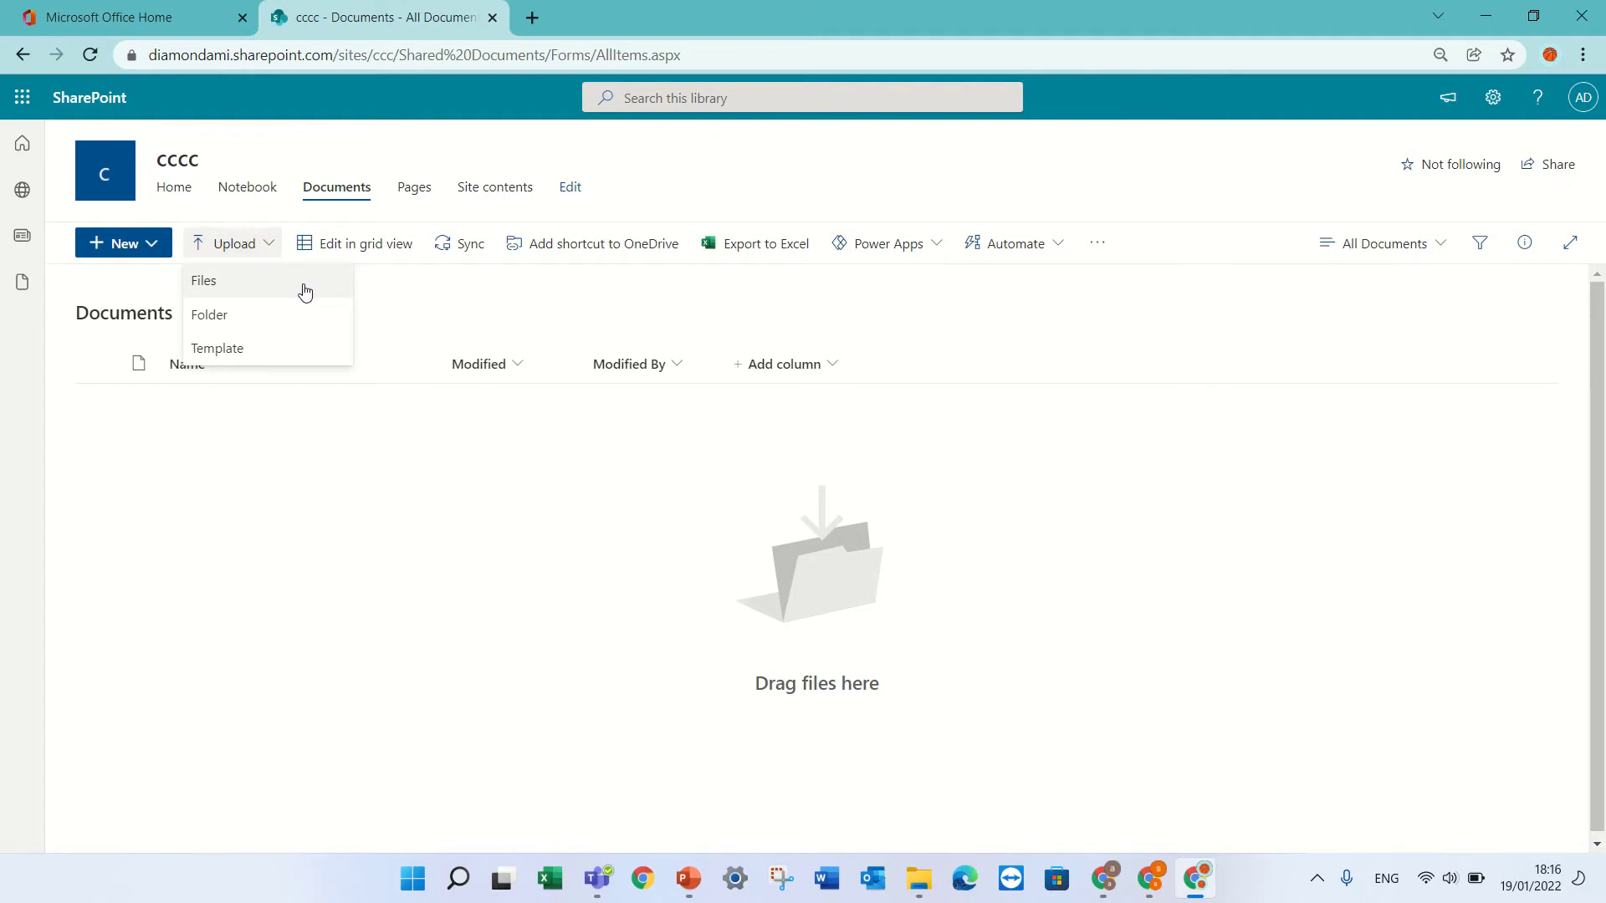
pyautogui.click(293, 349)
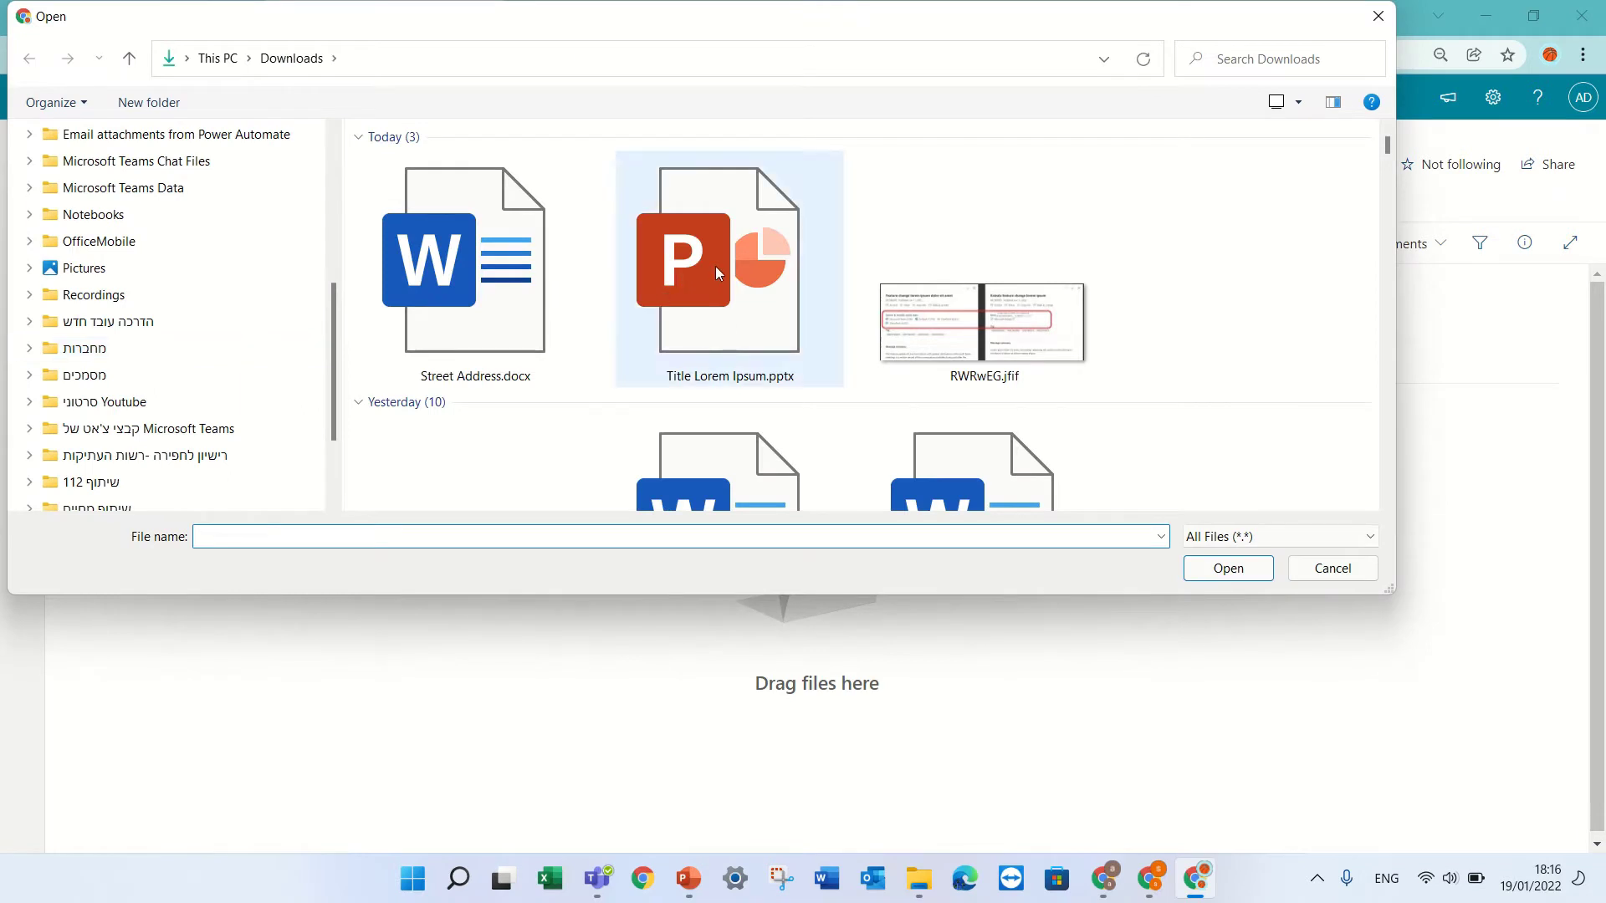
pyautogui.doubleClick(715, 266)
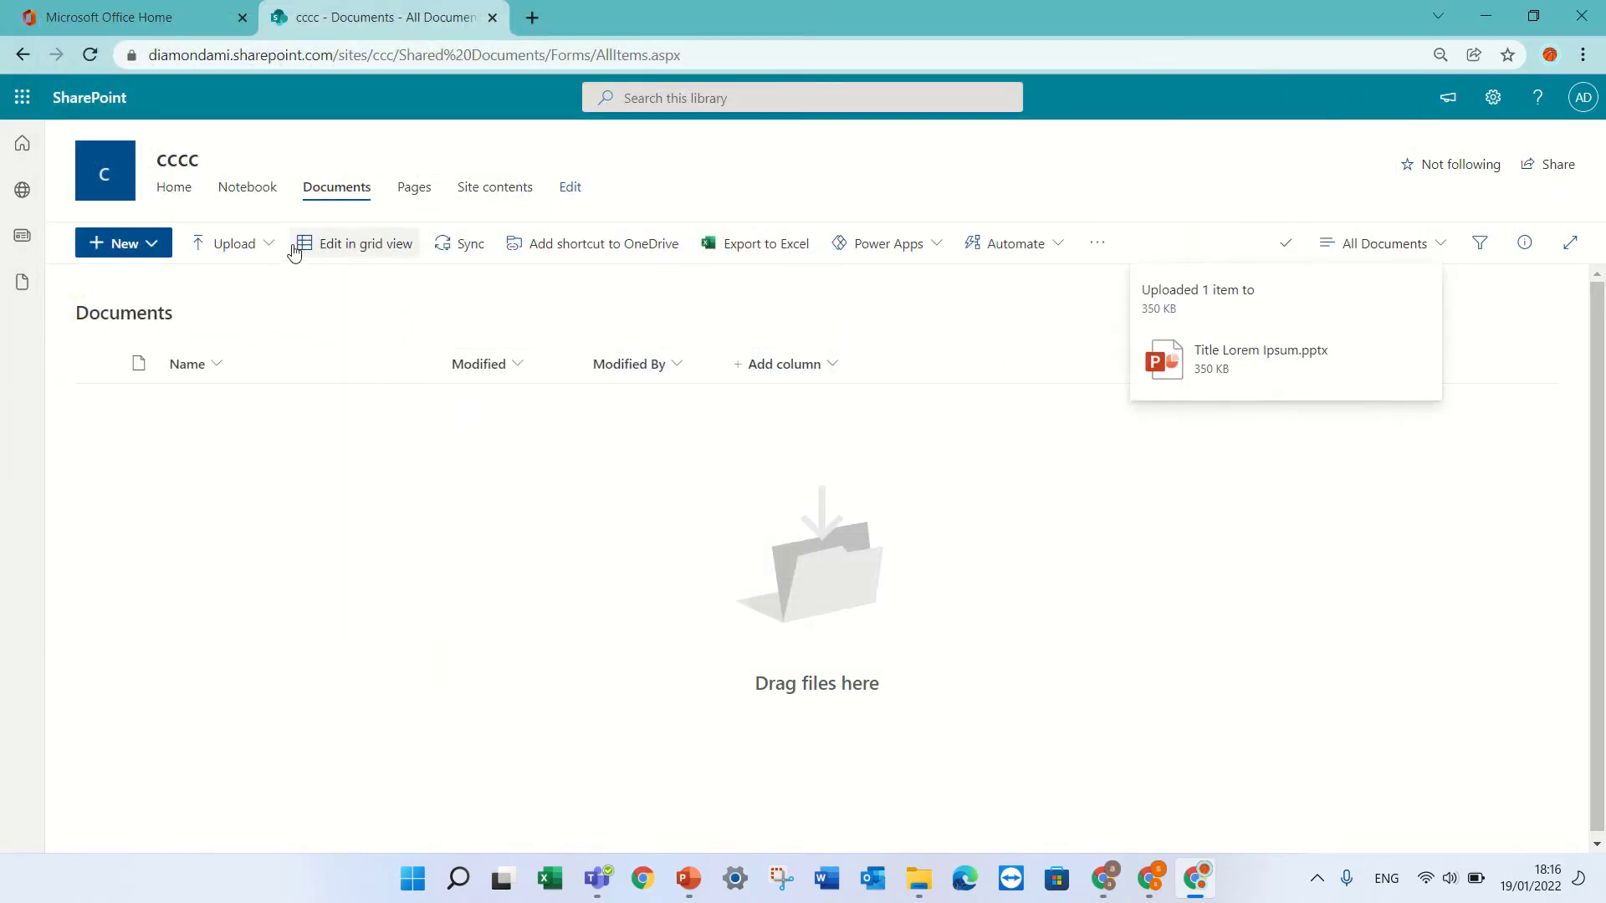
pyautogui.click(148, 243)
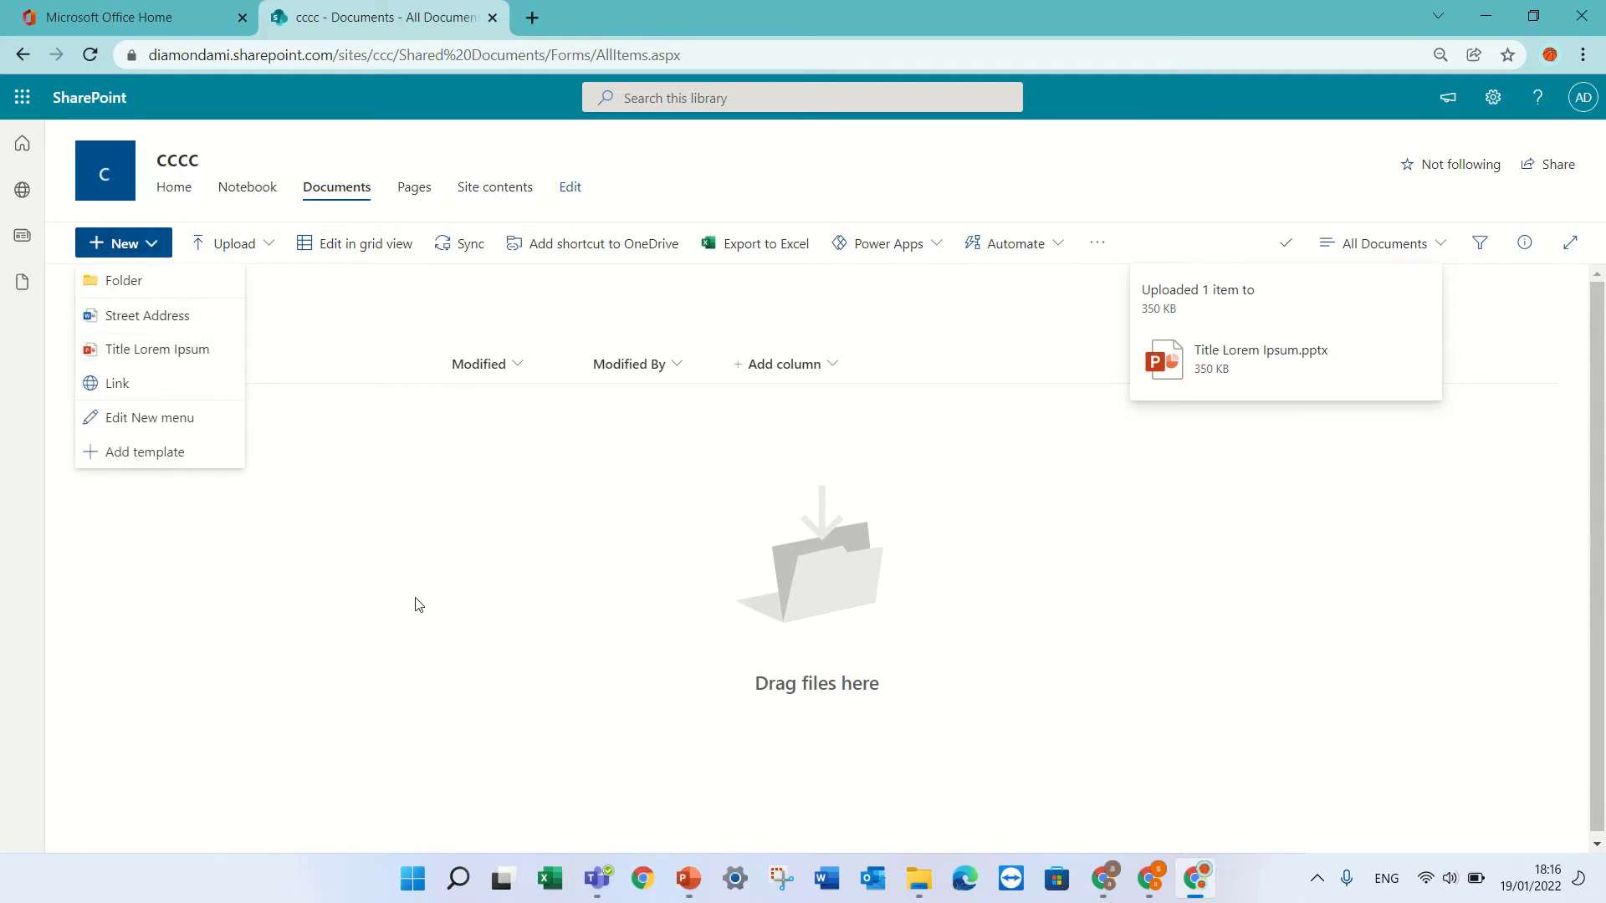
pyautogui.click(463, 618)
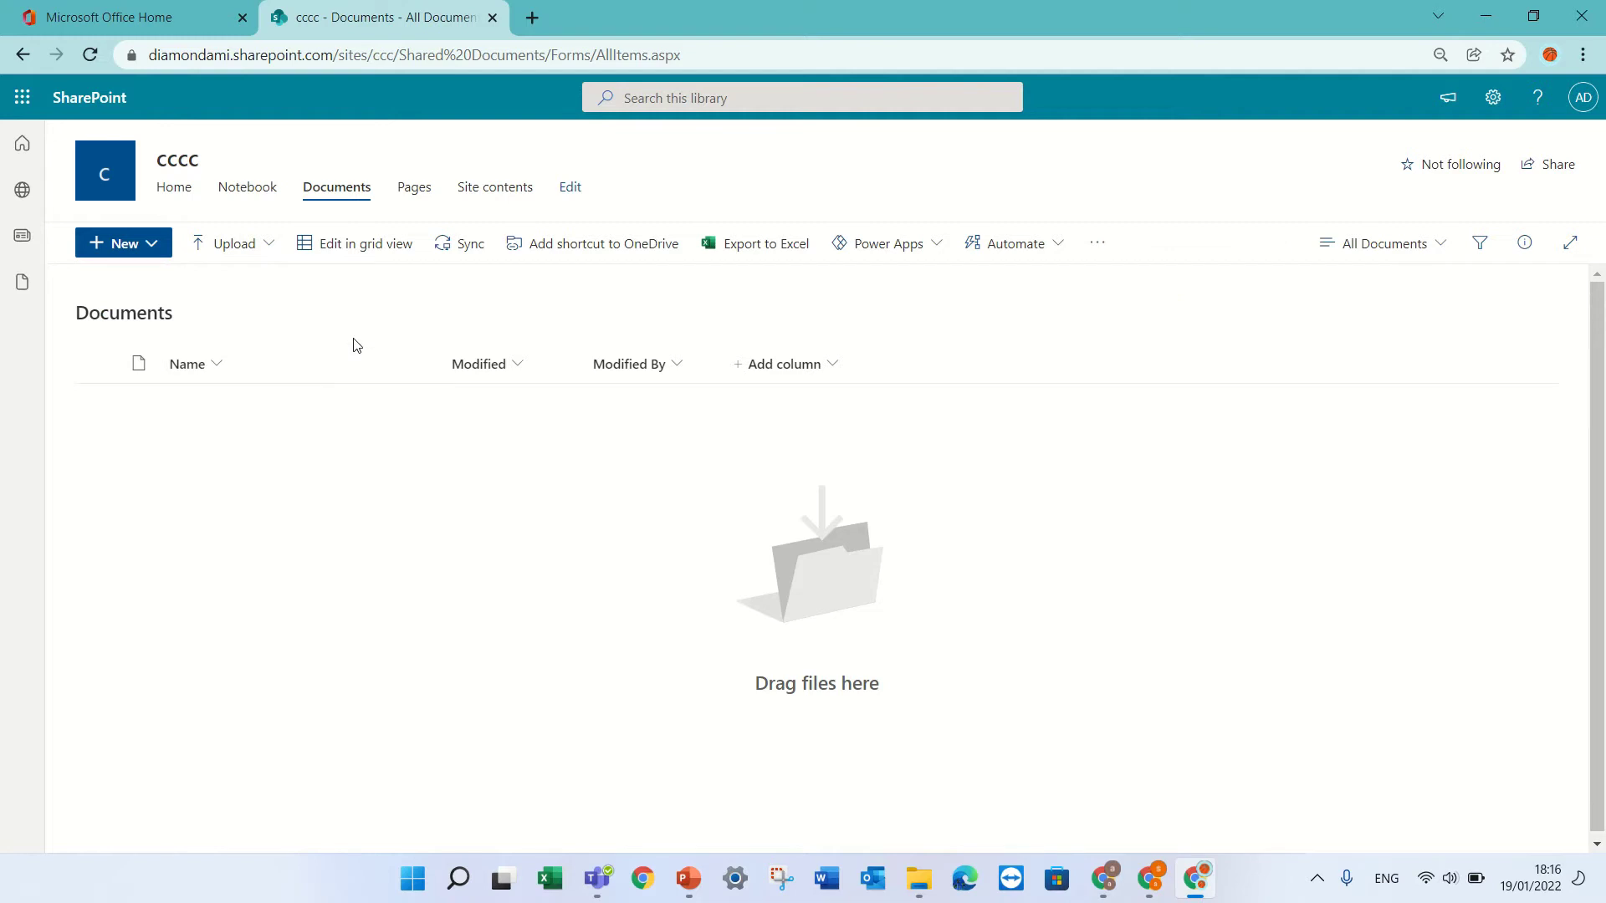
# Create a new document in the library from the Street Address template.
pyautogui.click(150, 243)
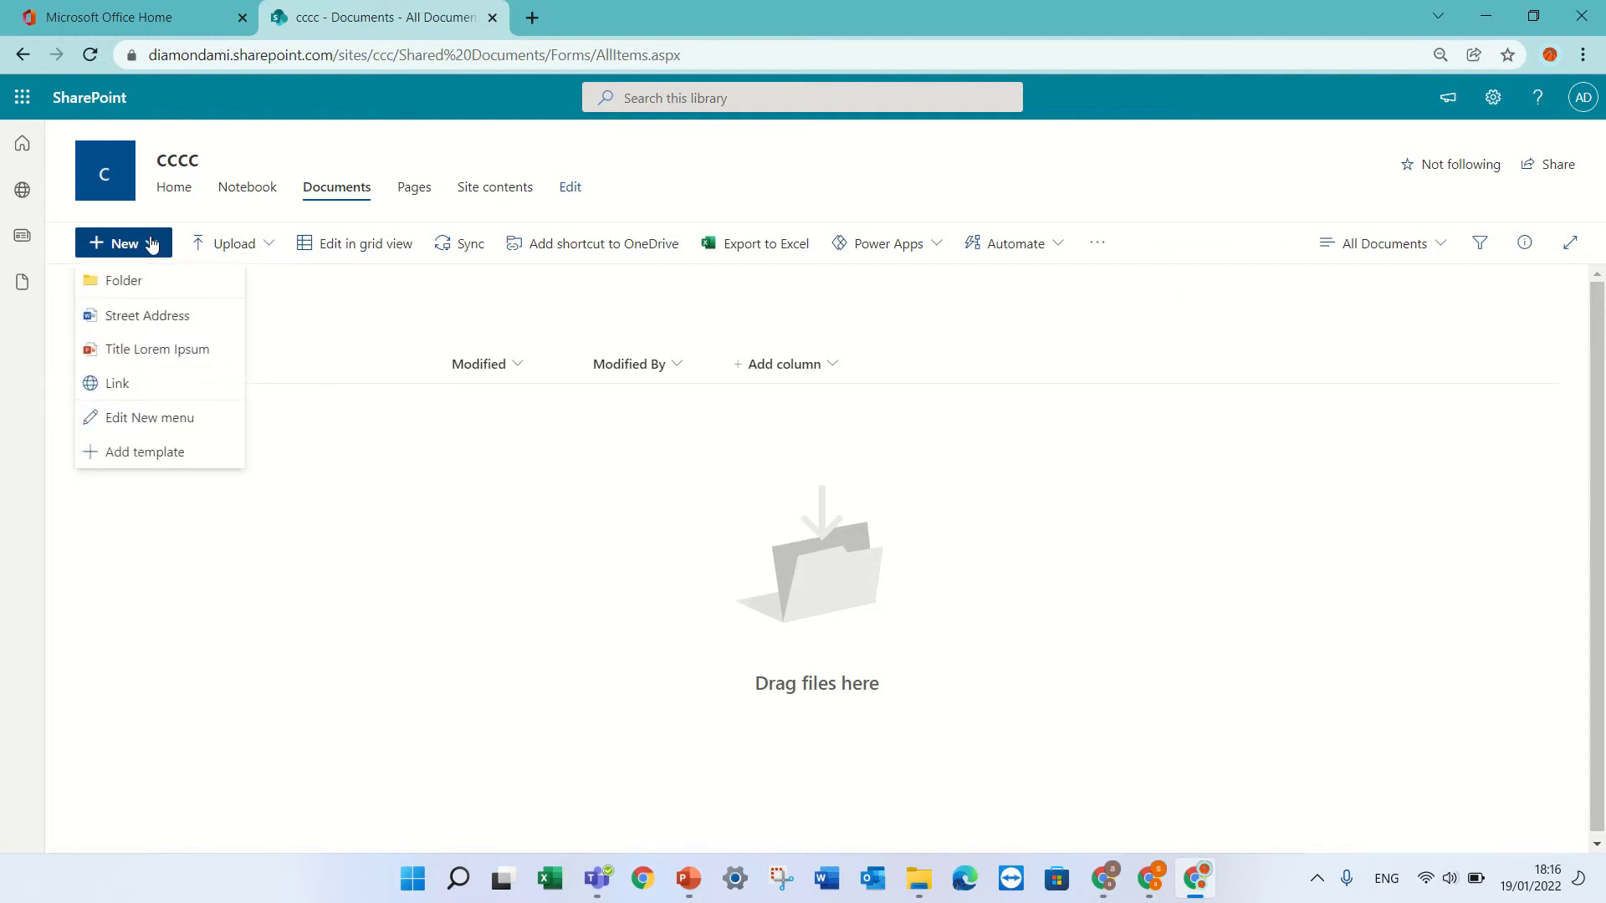
pyautogui.click(172, 316)
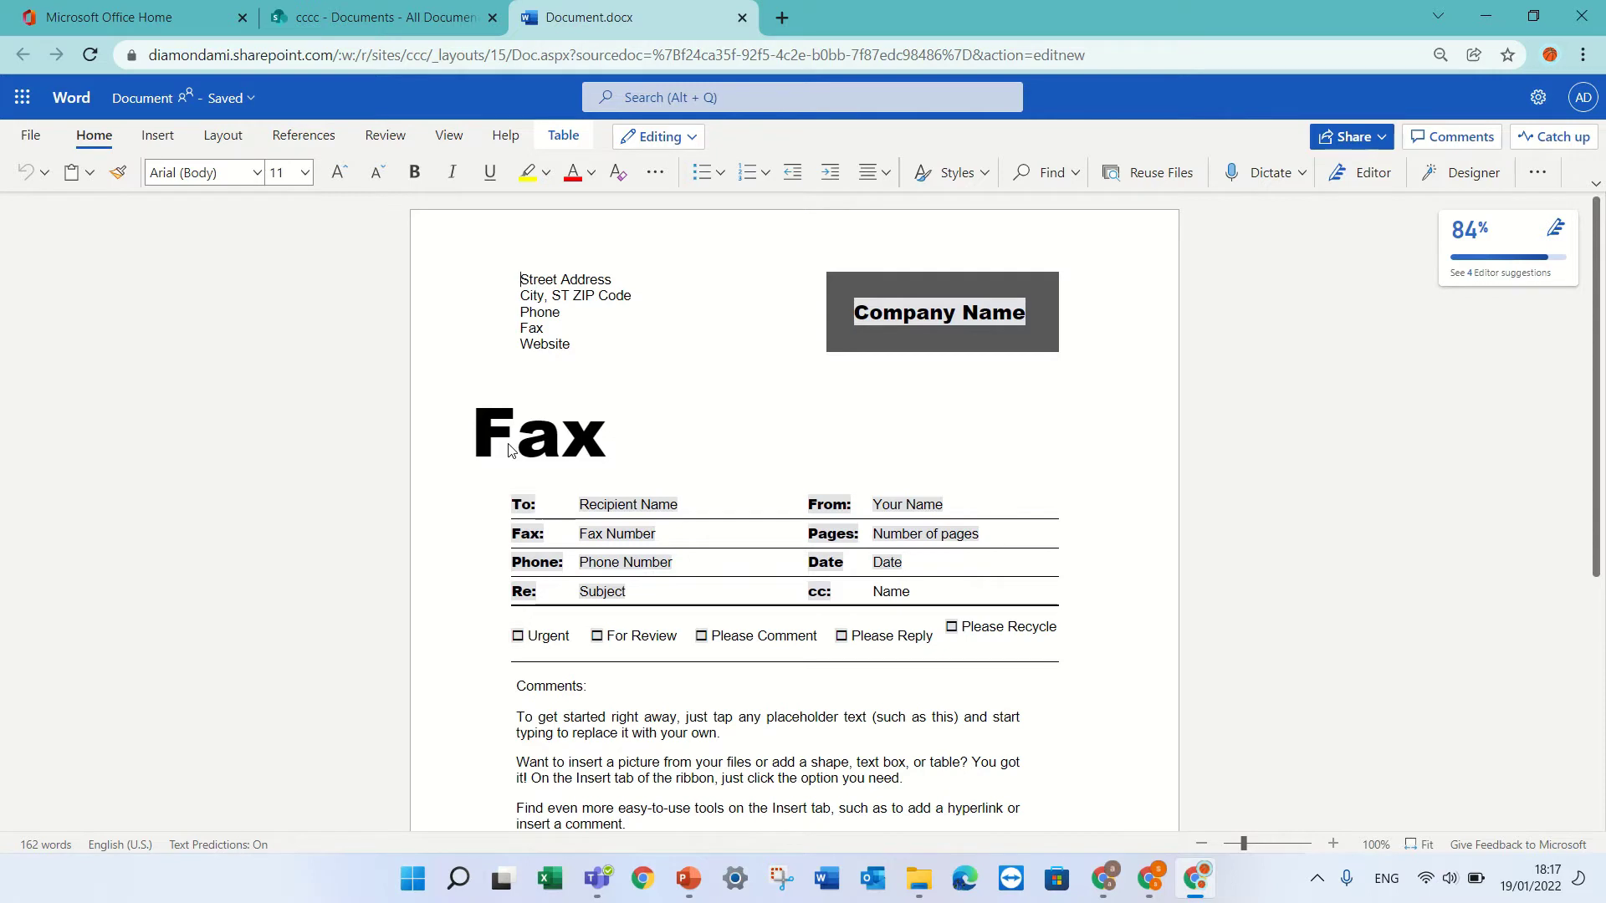
# Try to open the new document in the desktop Word app, dismiss the sign-in request and return to the browser version.
pyautogui.click(697, 139)
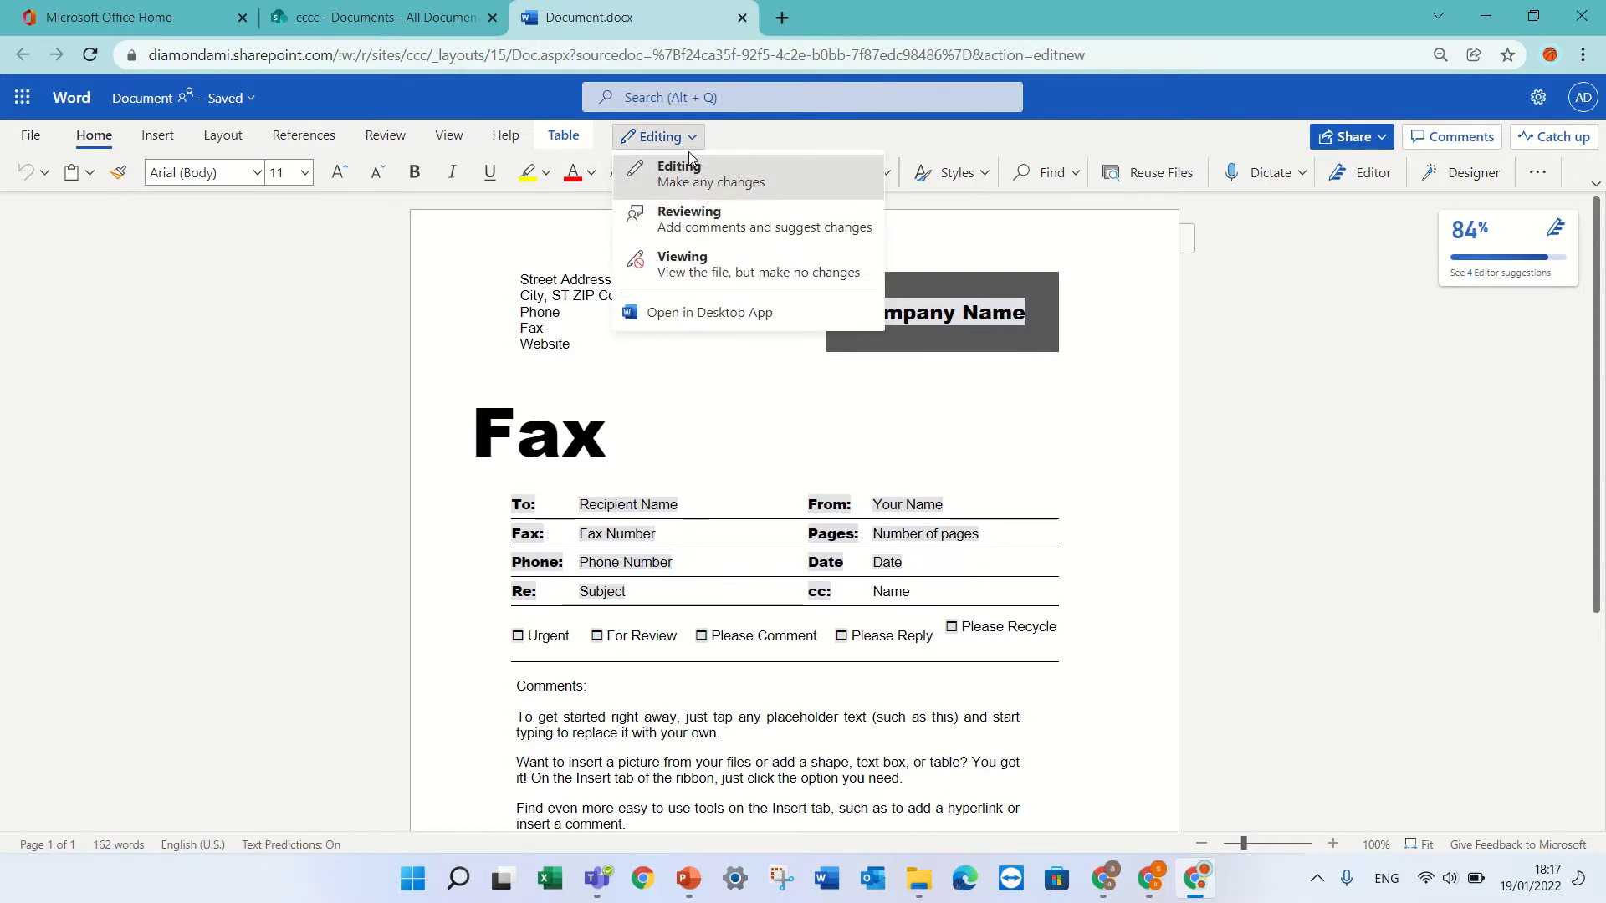
pyautogui.click(707, 318)
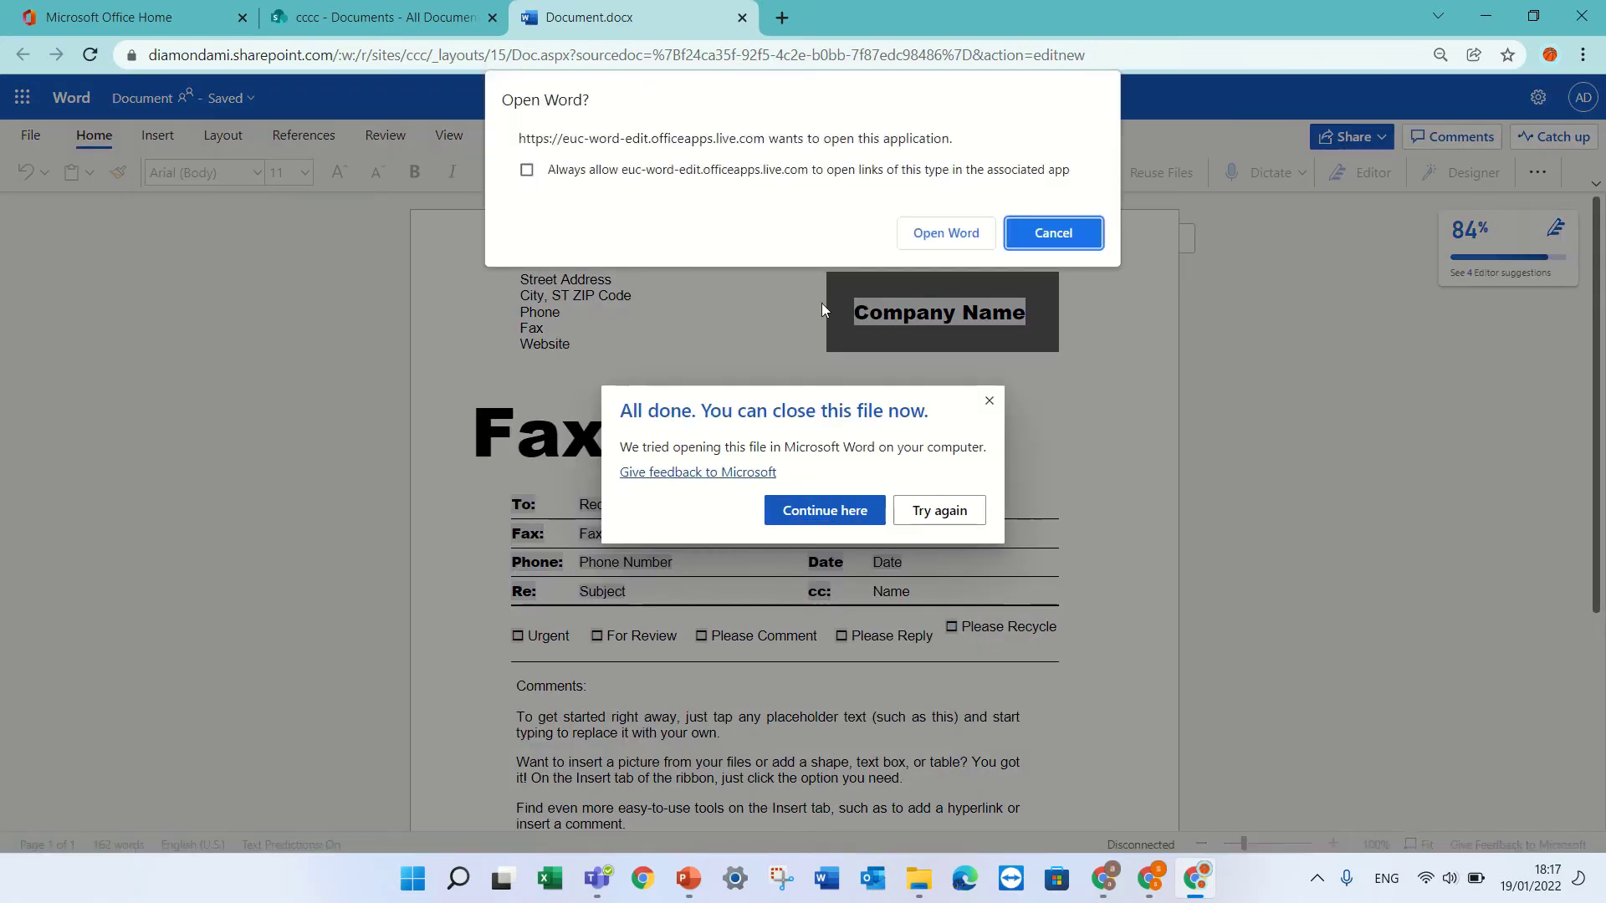
pyautogui.click(946, 233)
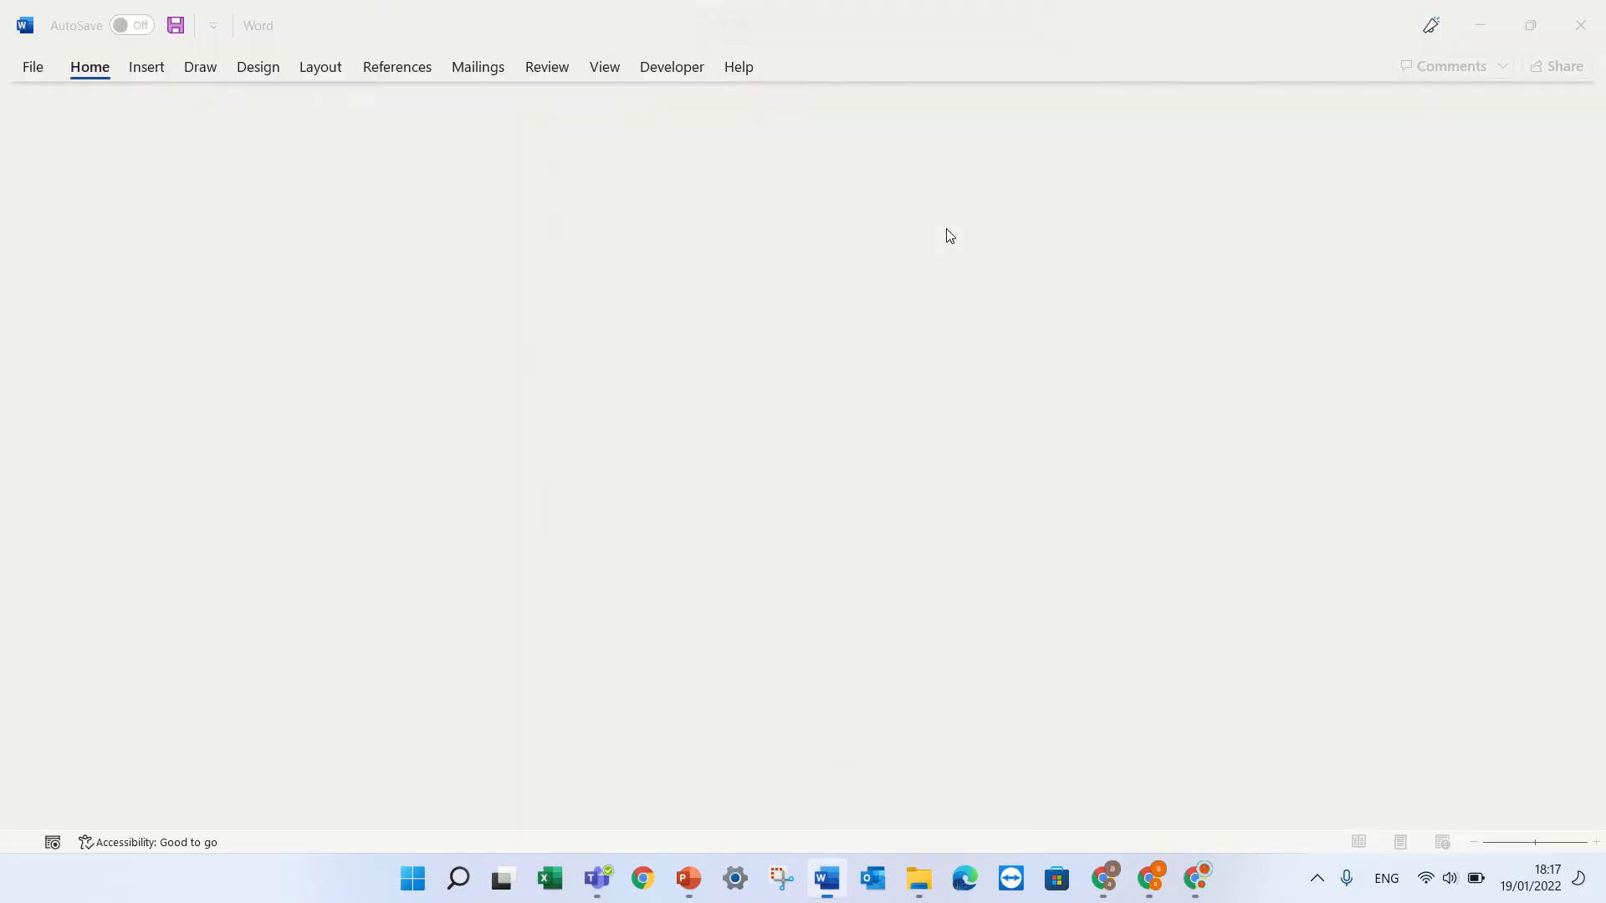
pyautogui.click(1021, 146)
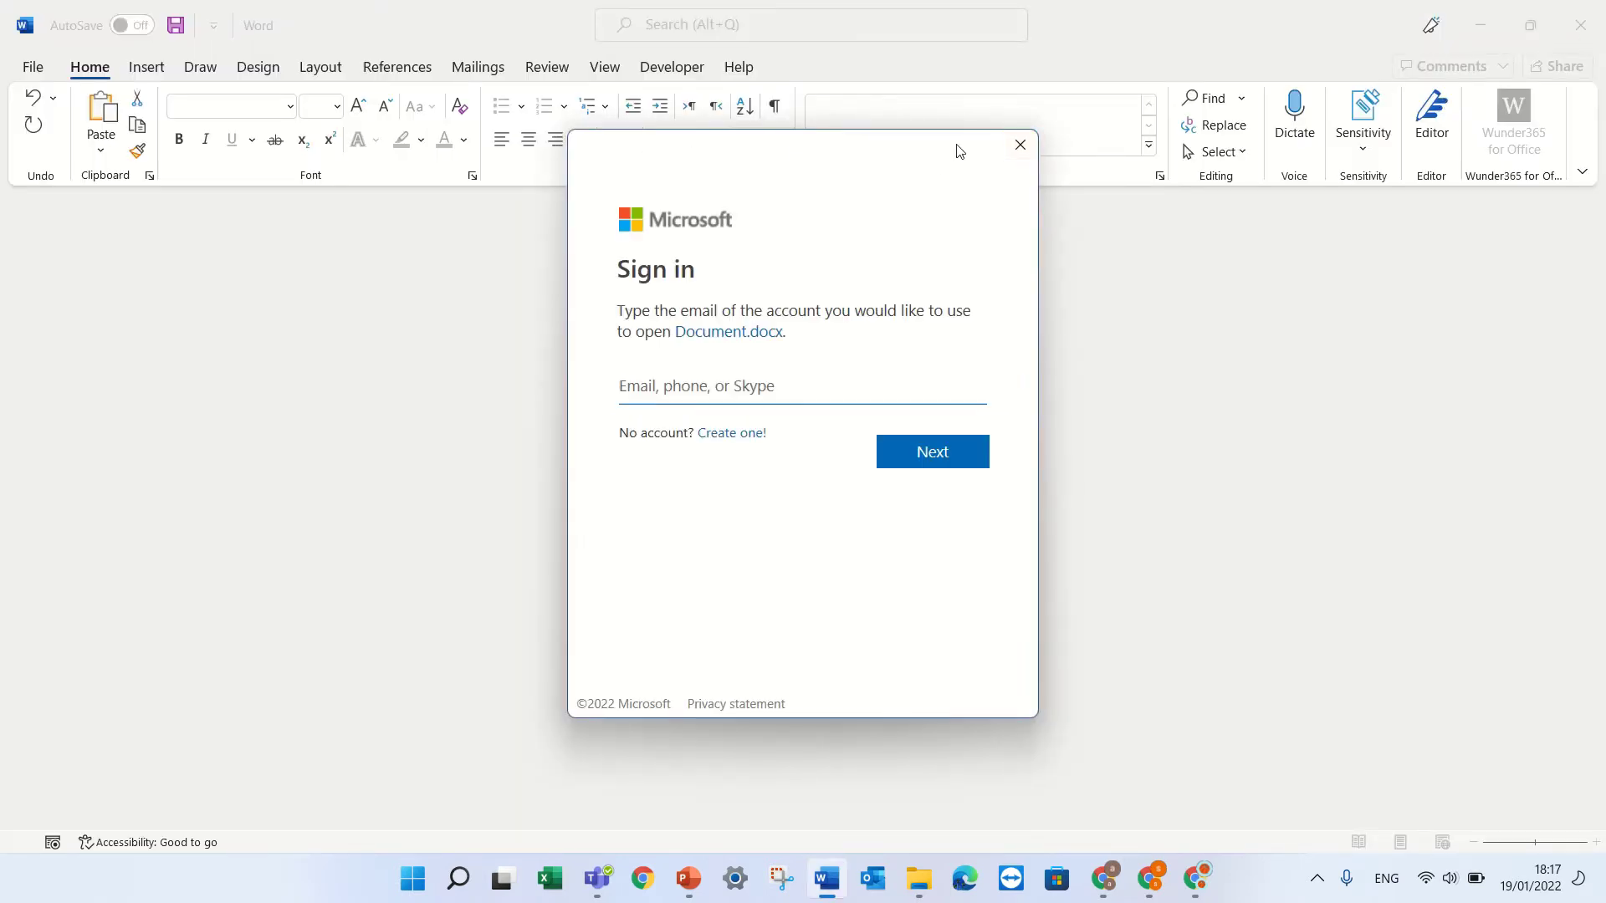
pyautogui.click(1019, 145)
pyautogui.click(1582, 24)
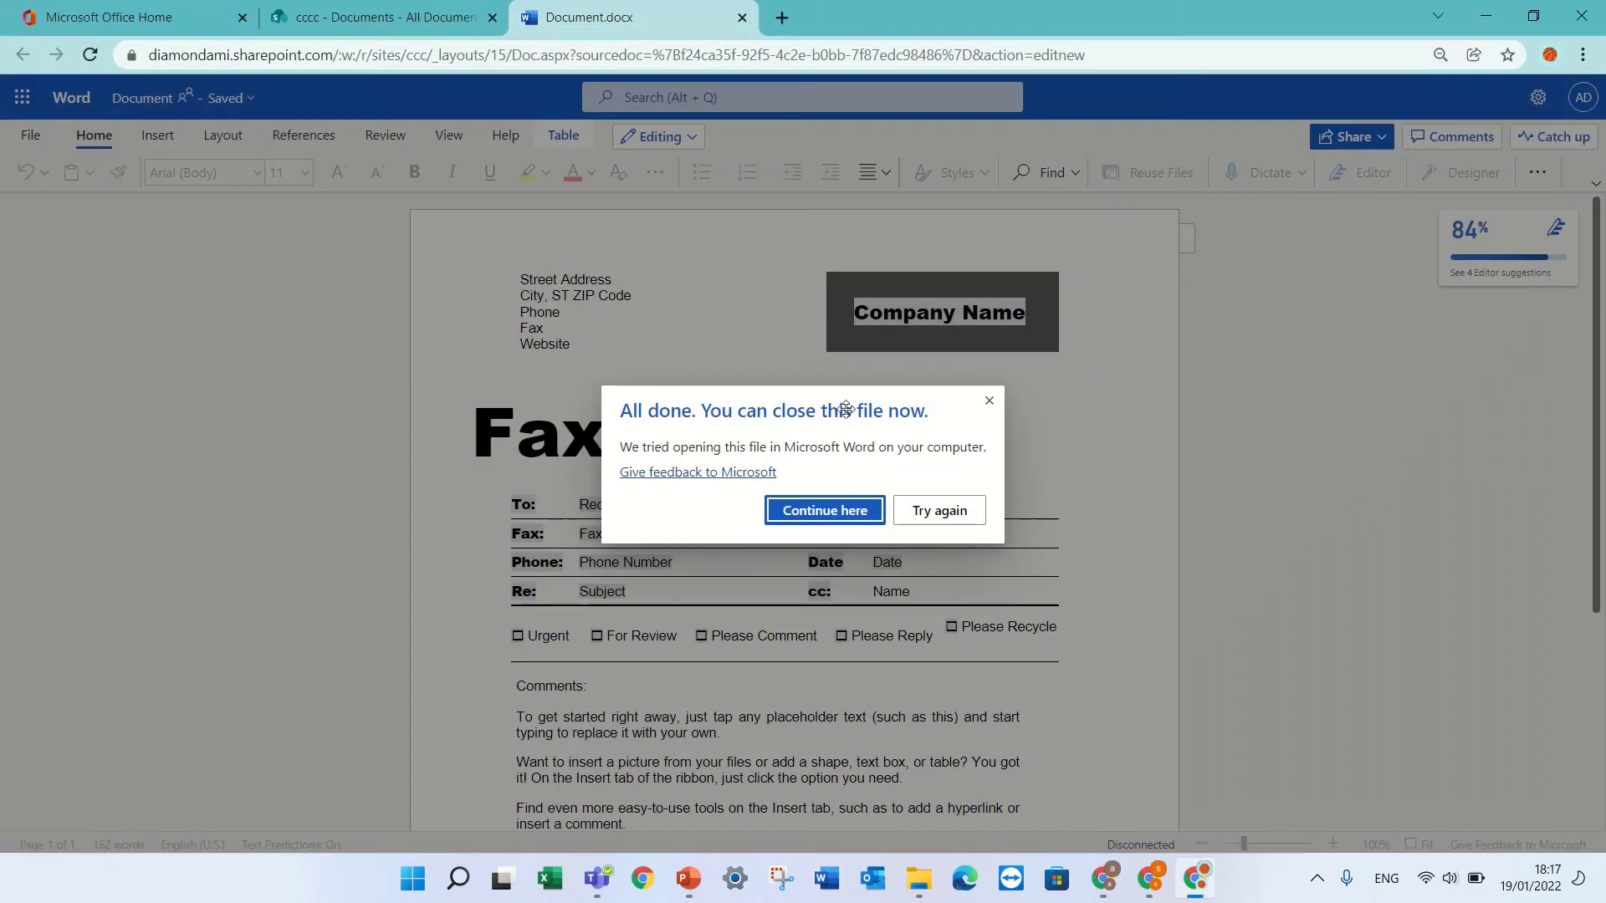
pyautogui.click(989, 400)
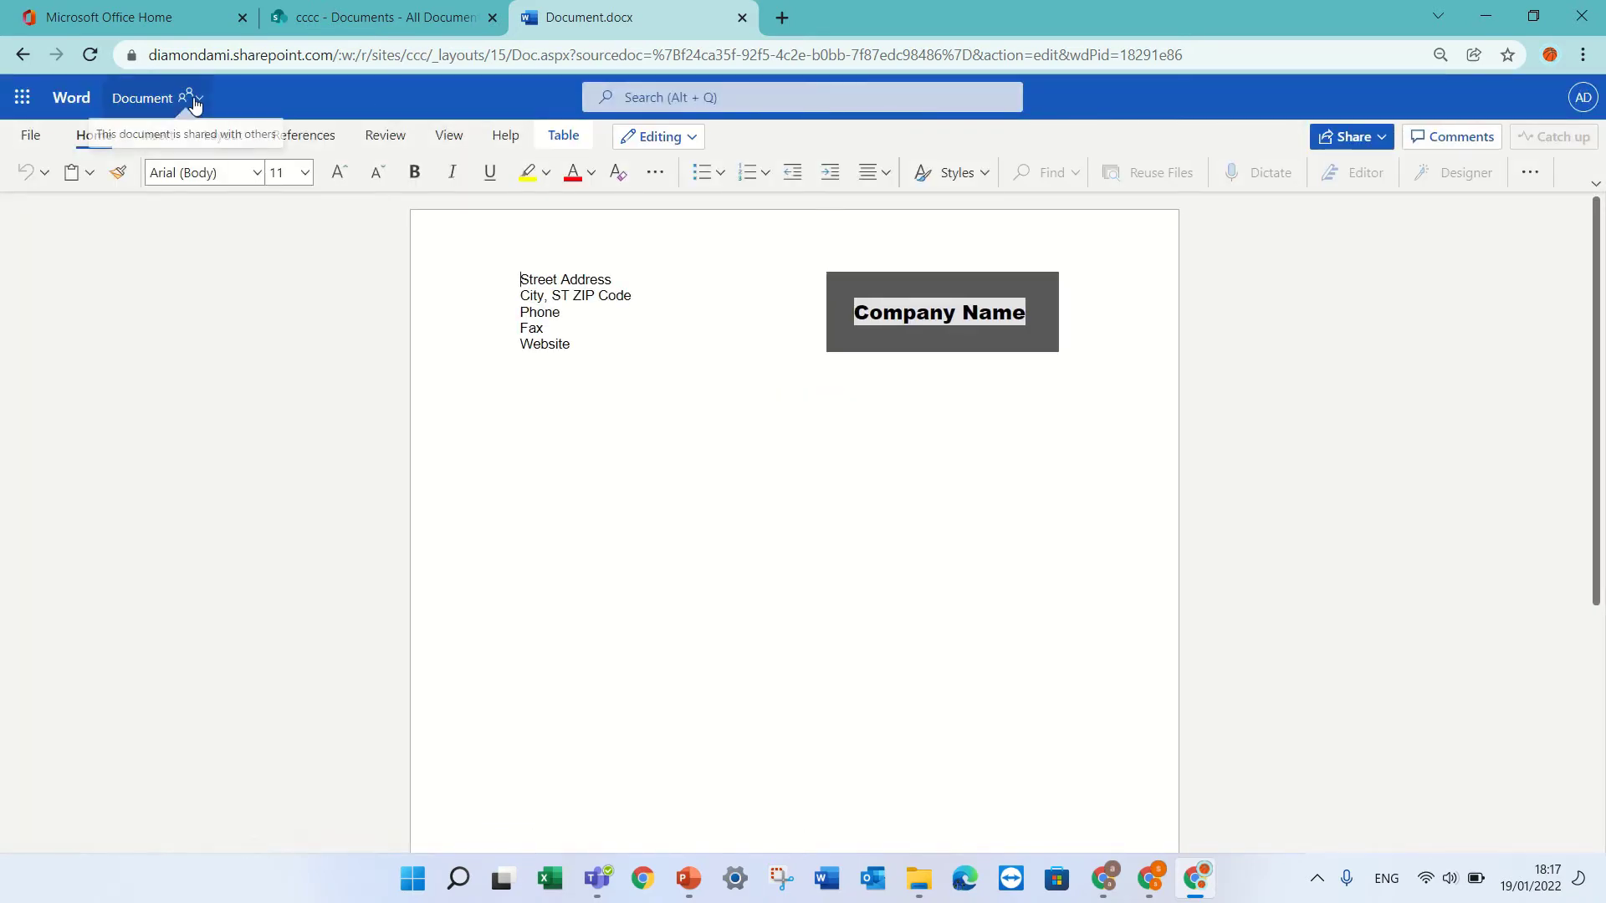
# Rename the new document as Fax_doc.
pyautogui.click(193, 100)
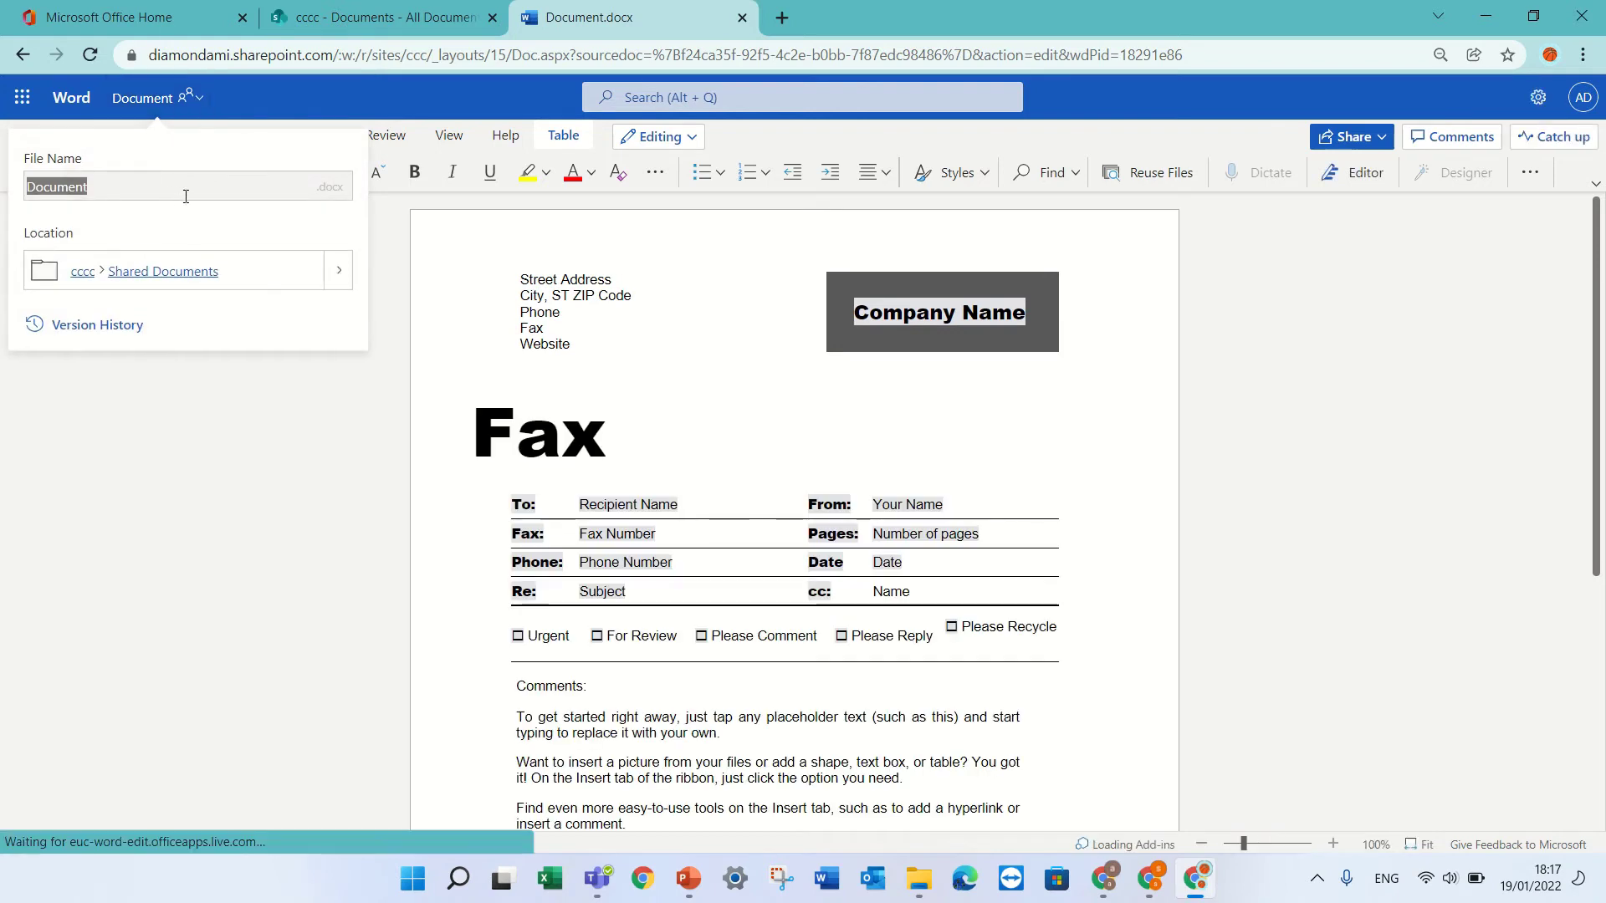
pyautogui.click(234, 107)
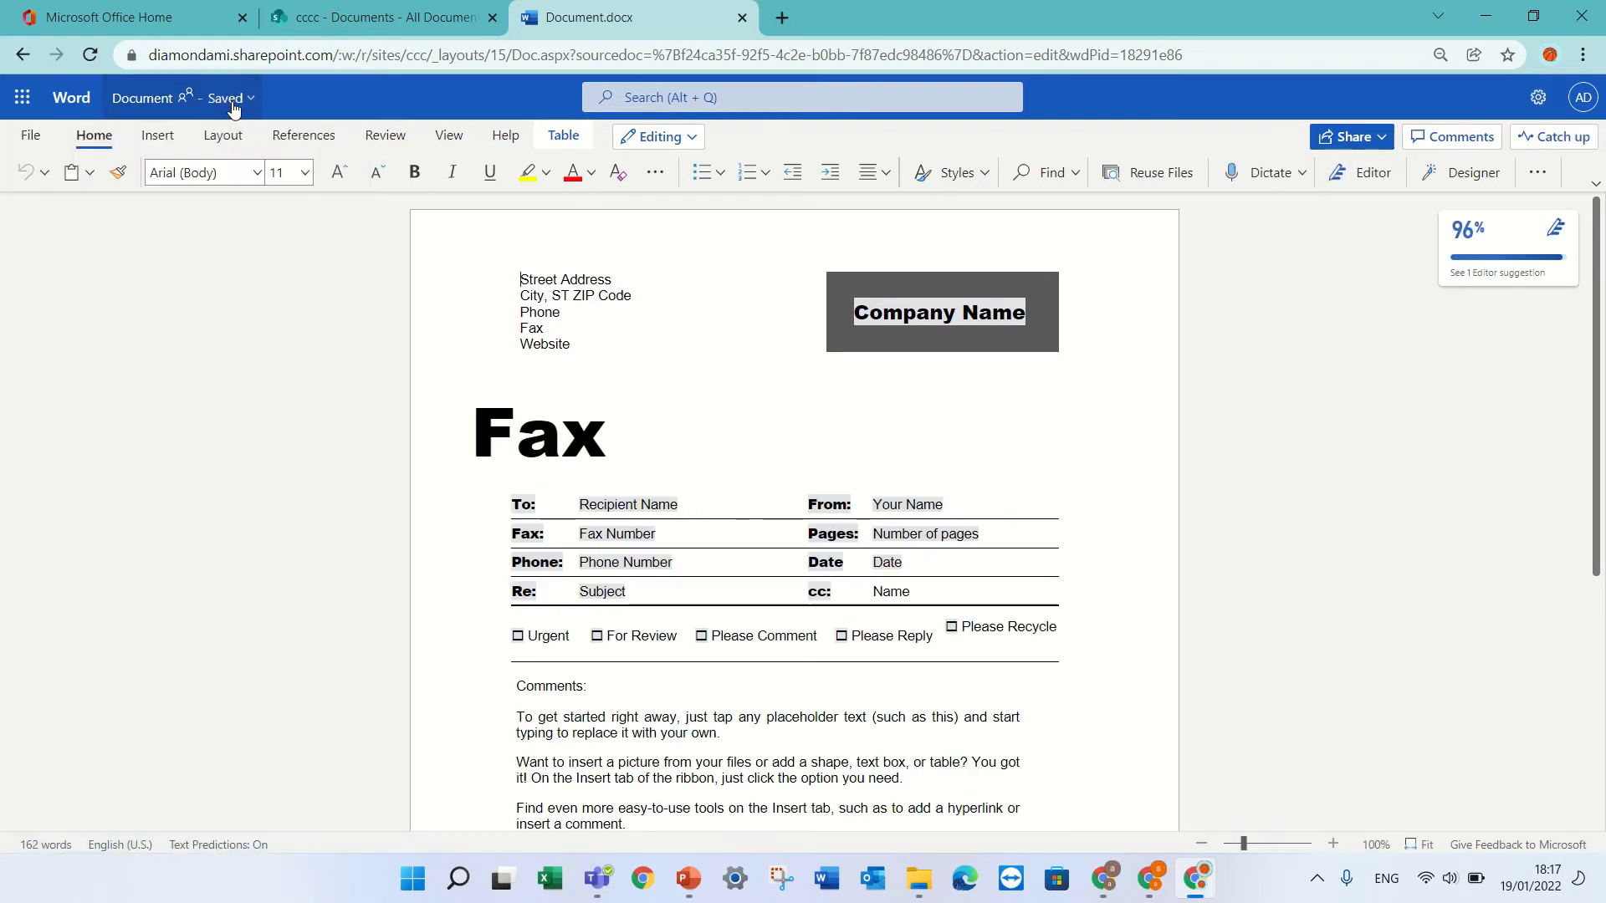
pyautogui.click(230, 101)
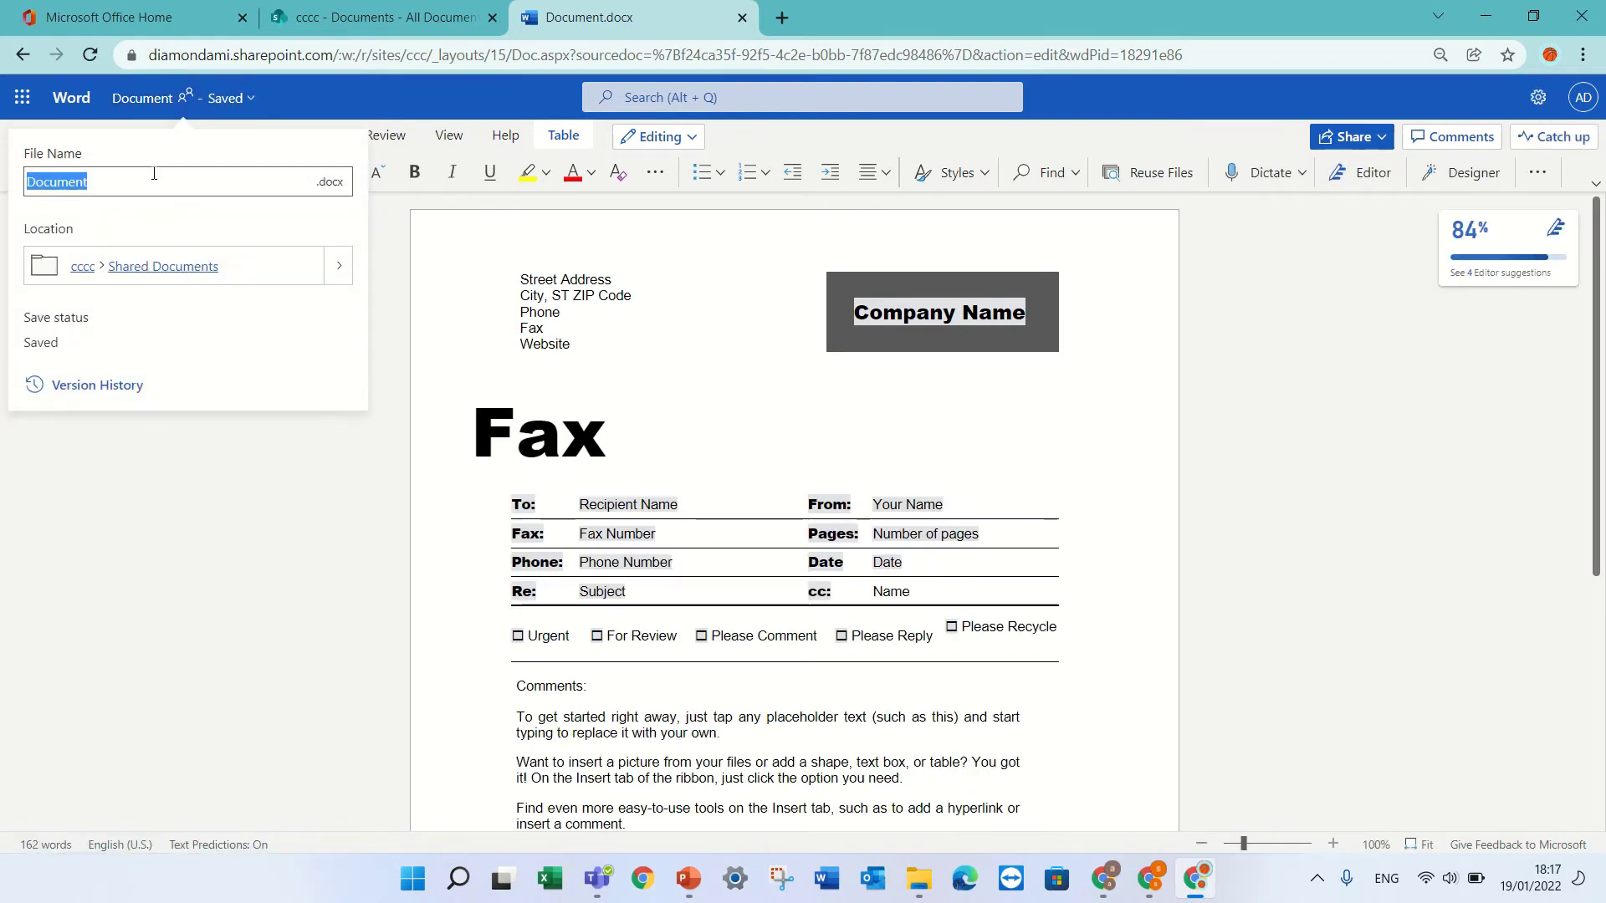
pyautogui.write('fax')
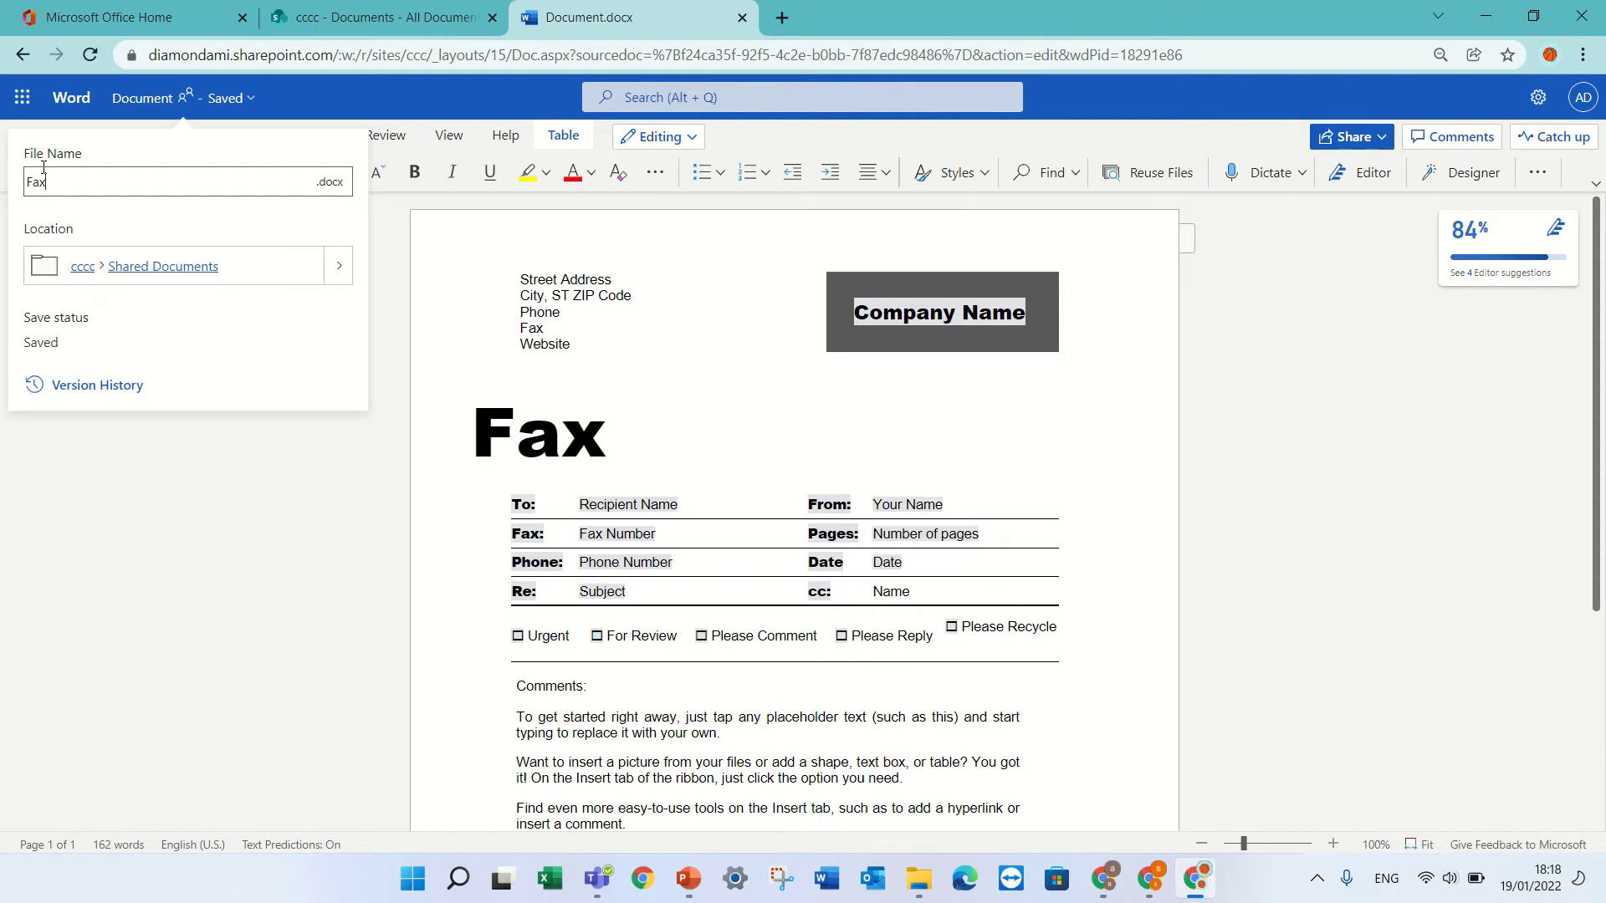
pyautogui.write('_doc')
pyautogui.press('Return')
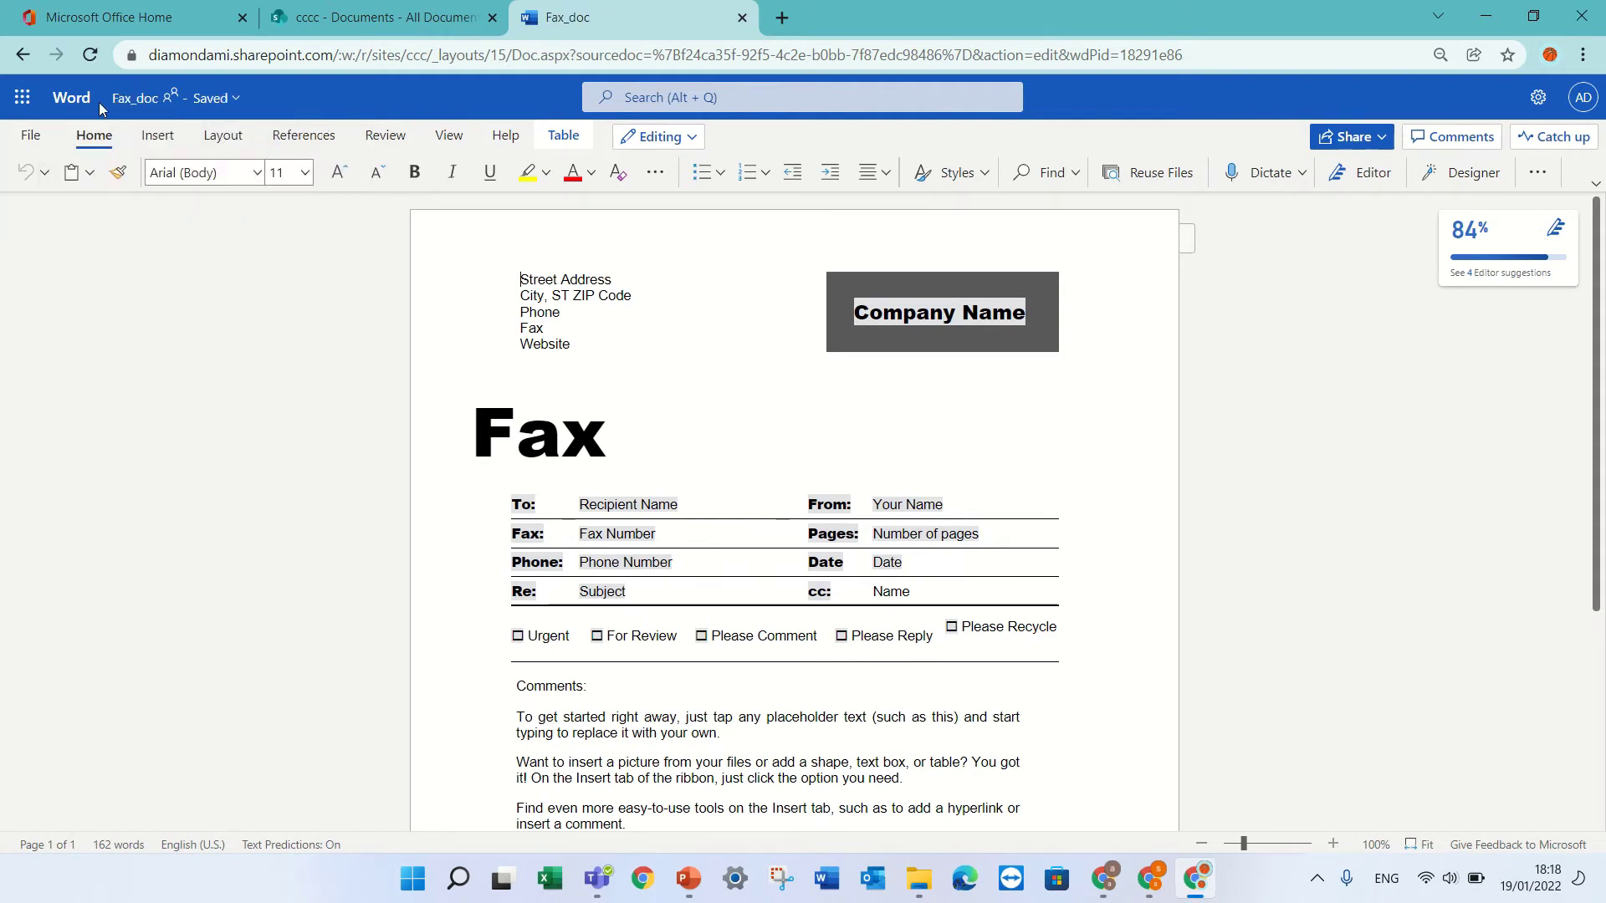
# Go to the document's Shared Documents location and create a new presentation from the Title Lorem Ipsum template.
pyautogui.click(237, 107)
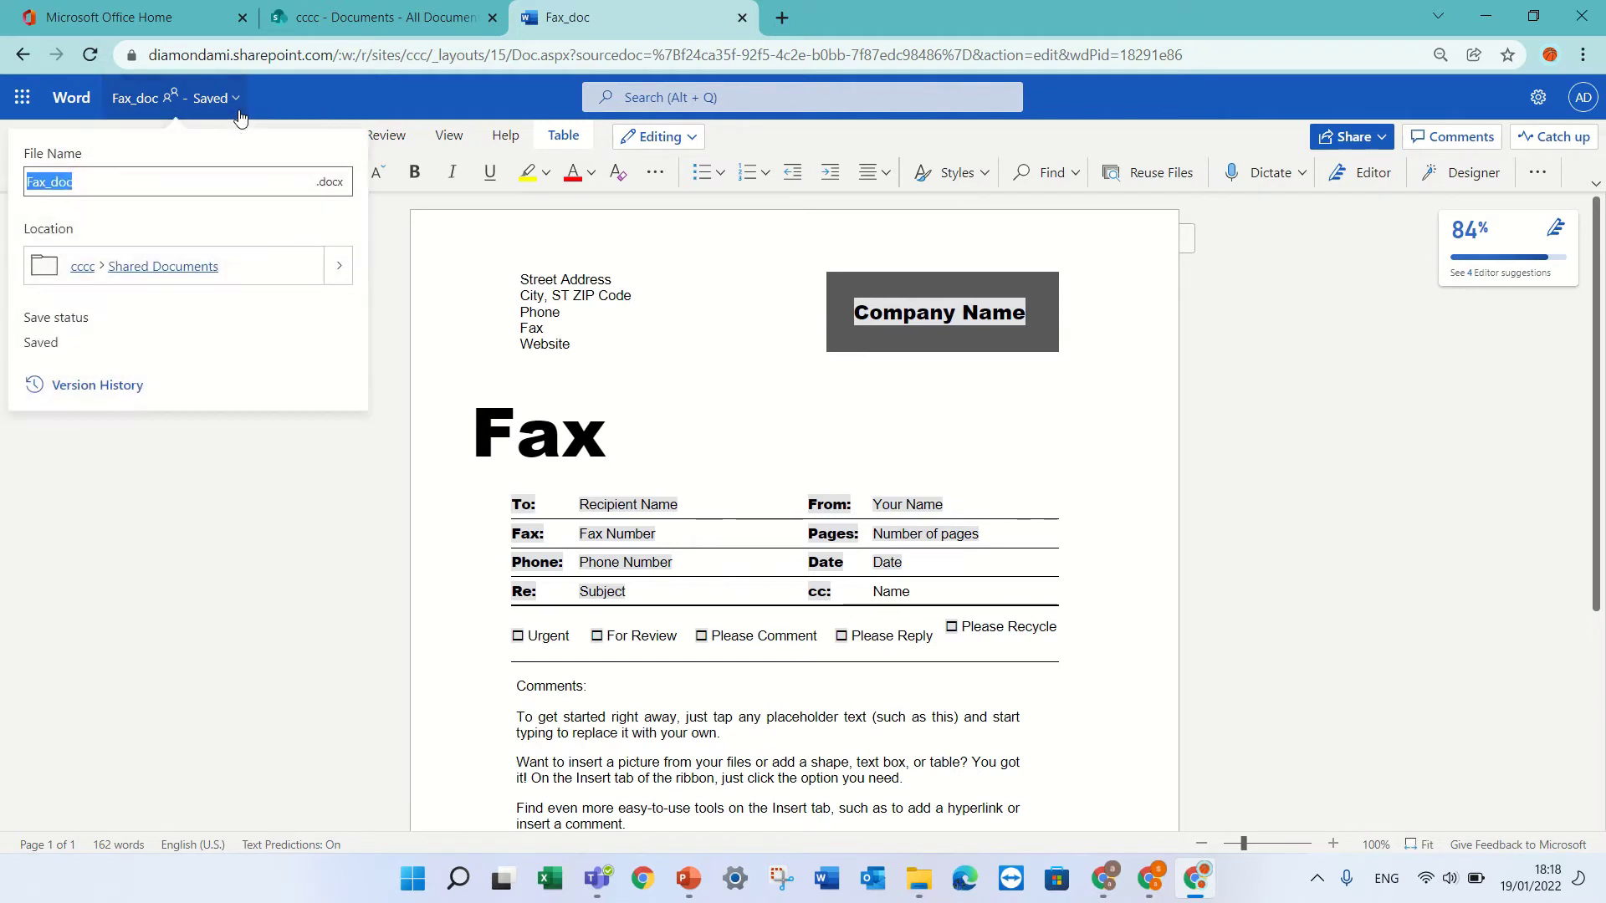
pyautogui.click(180, 267)
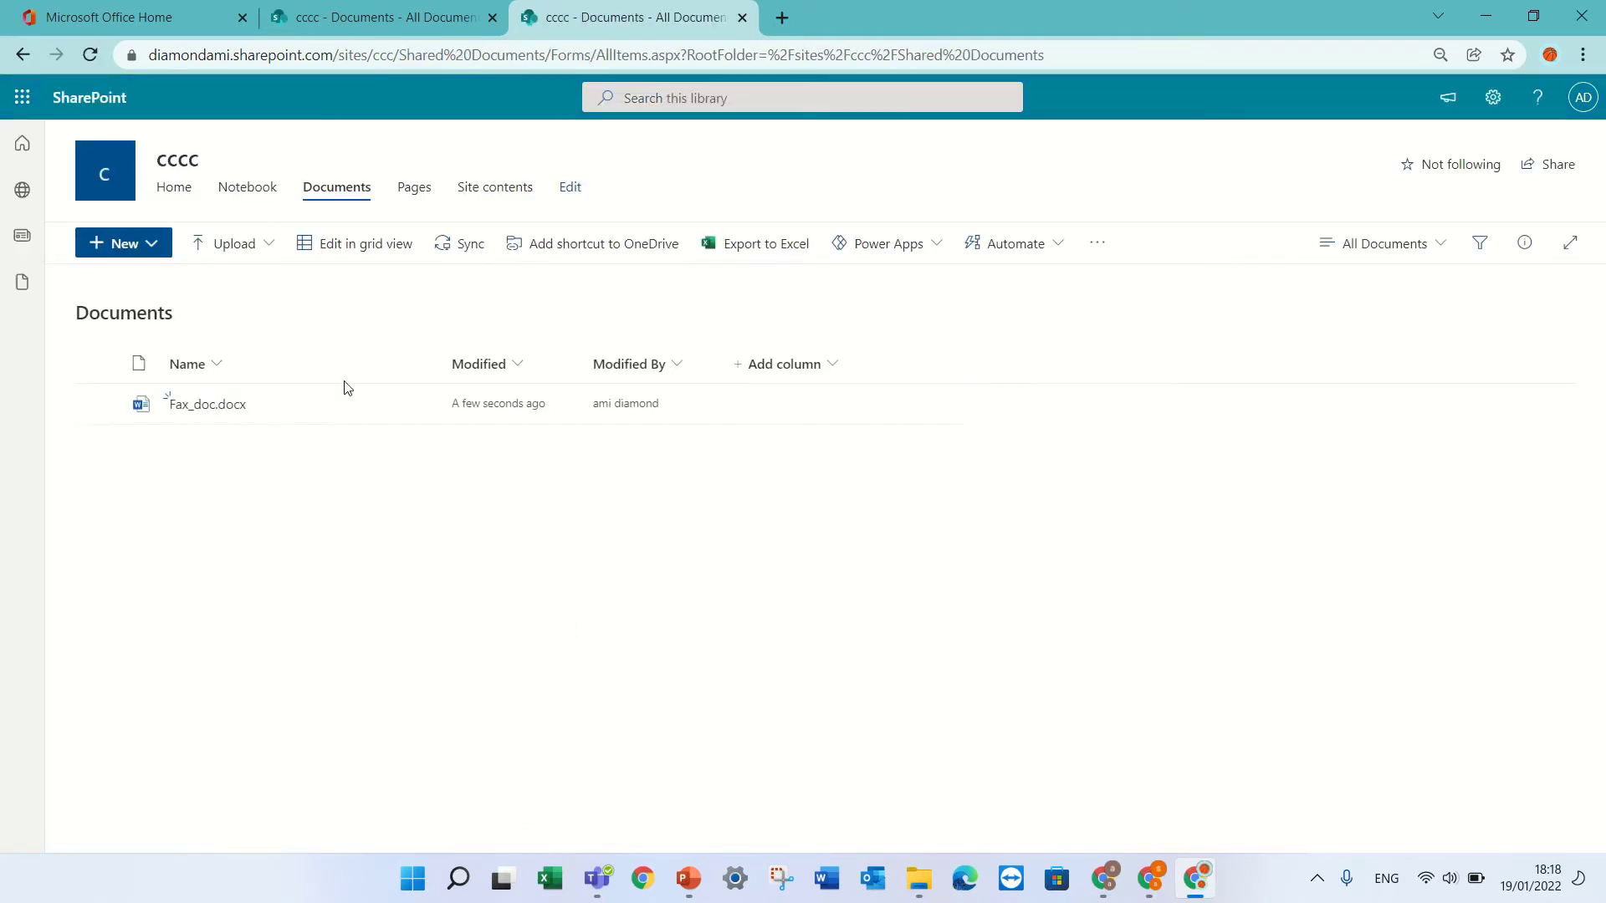
pyautogui.click(159, 245)
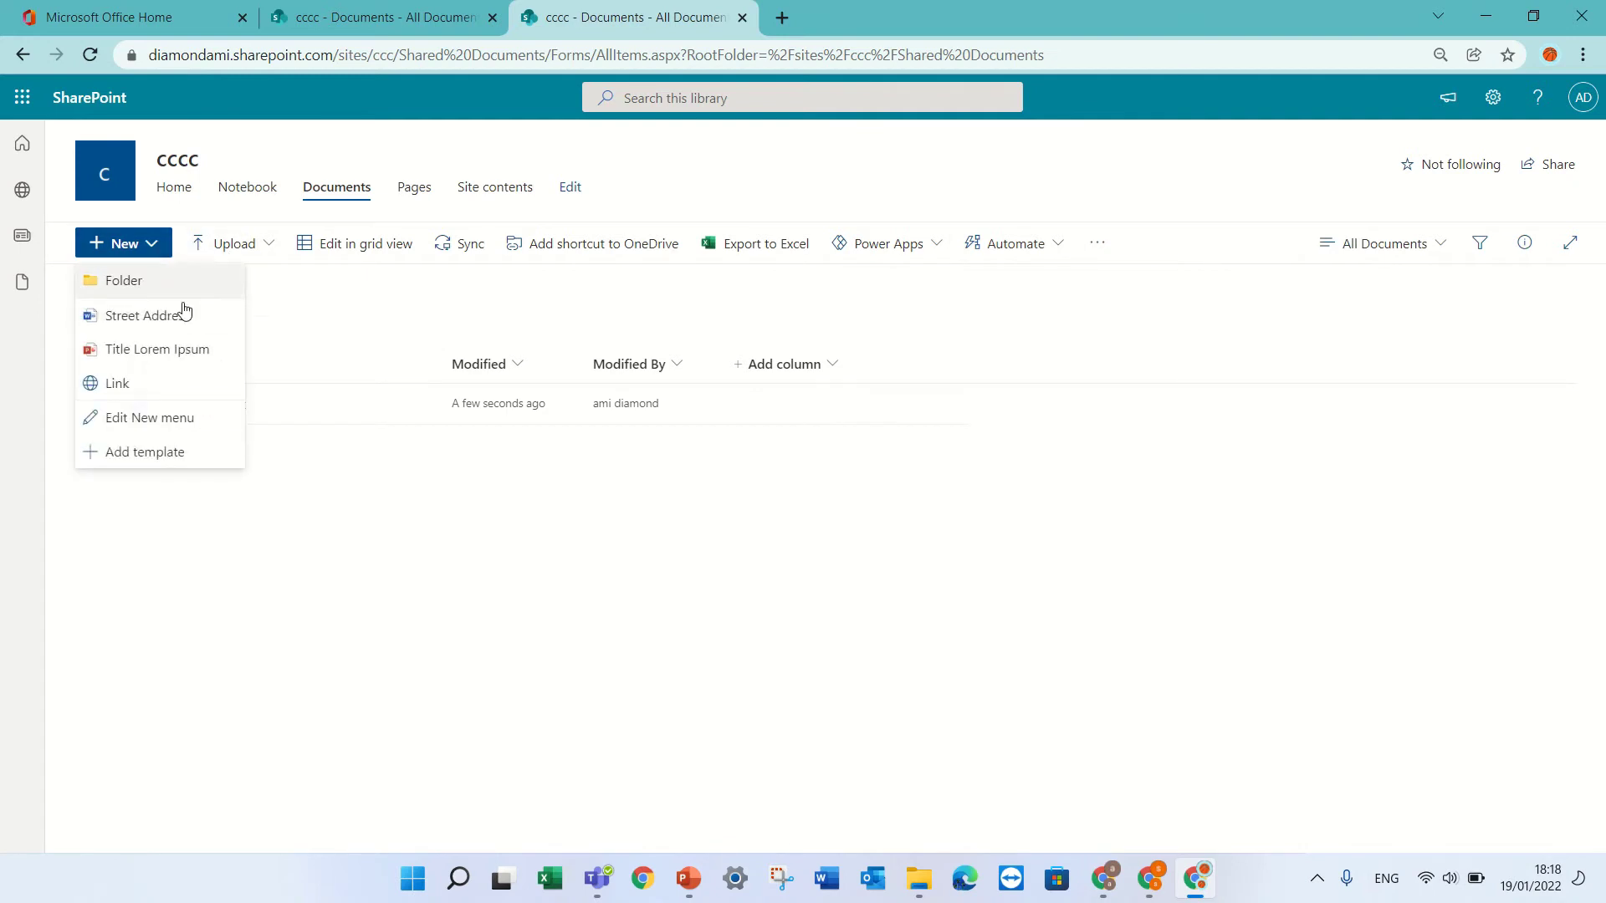
pyautogui.click(199, 352)
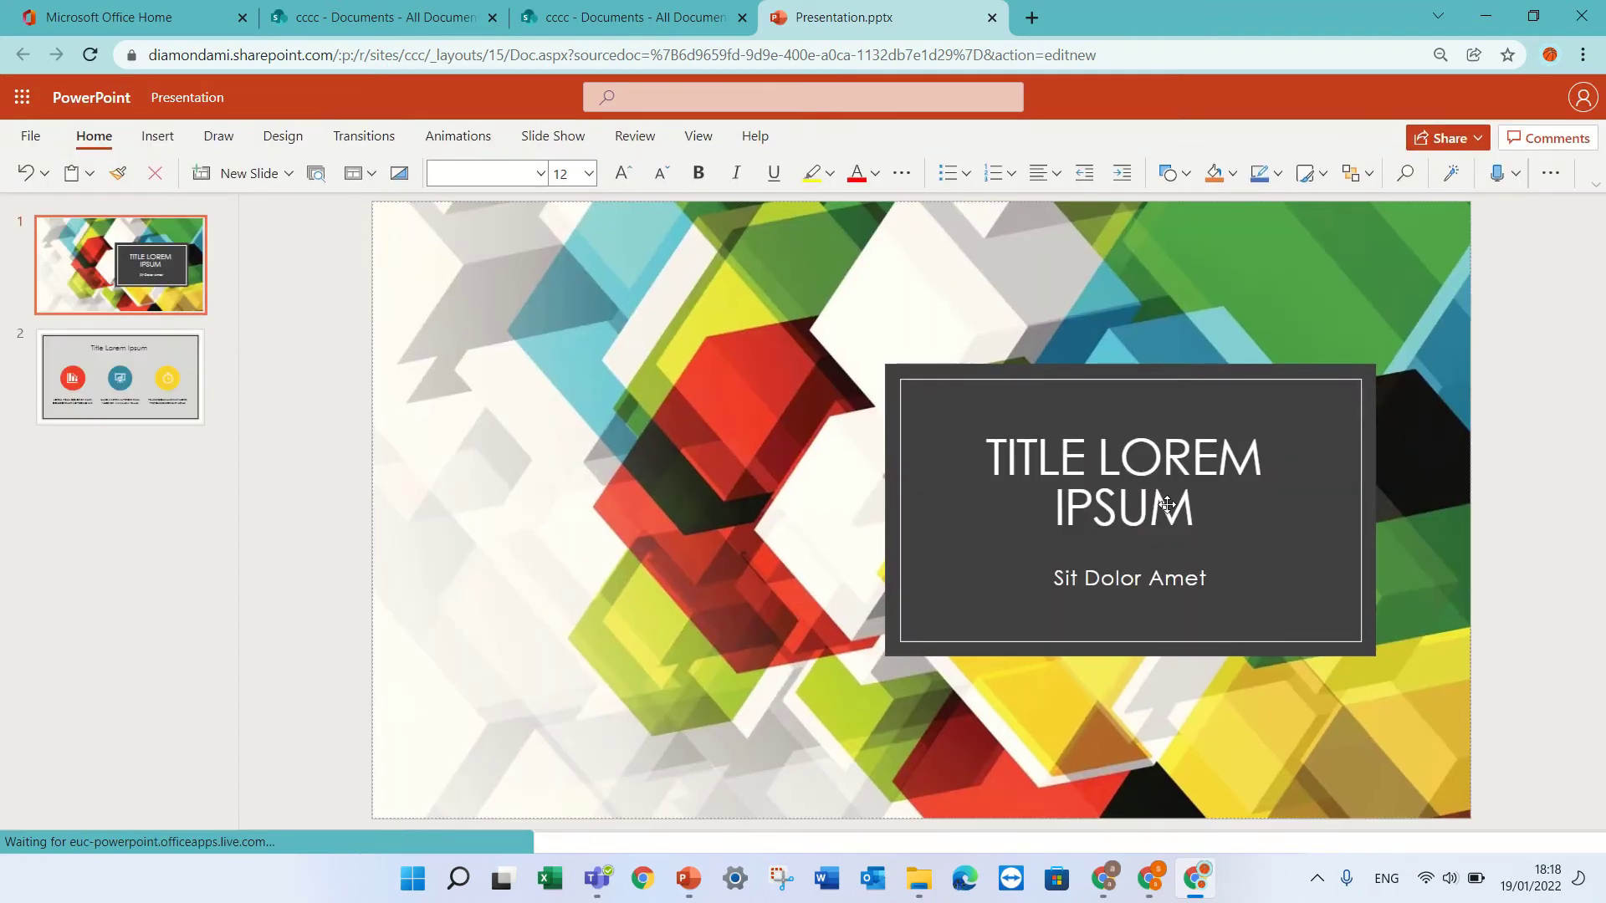
# Replace the title text on the first slide with WELCOME.
pyautogui.click(1062, 512)
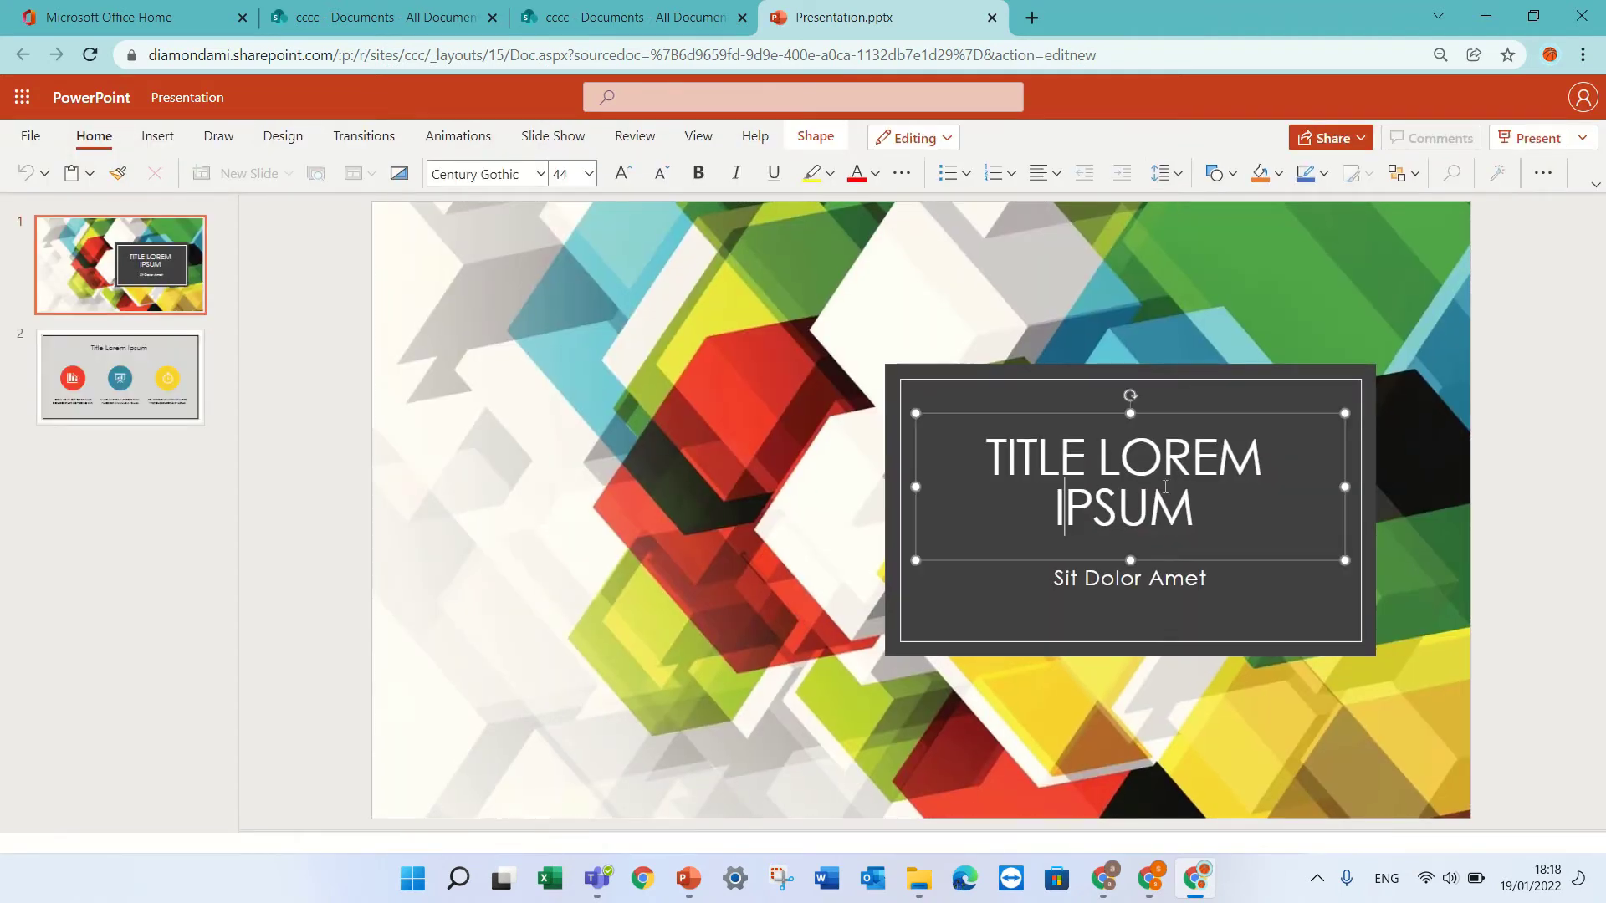
pyautogui.doubleClick(1062, 512)
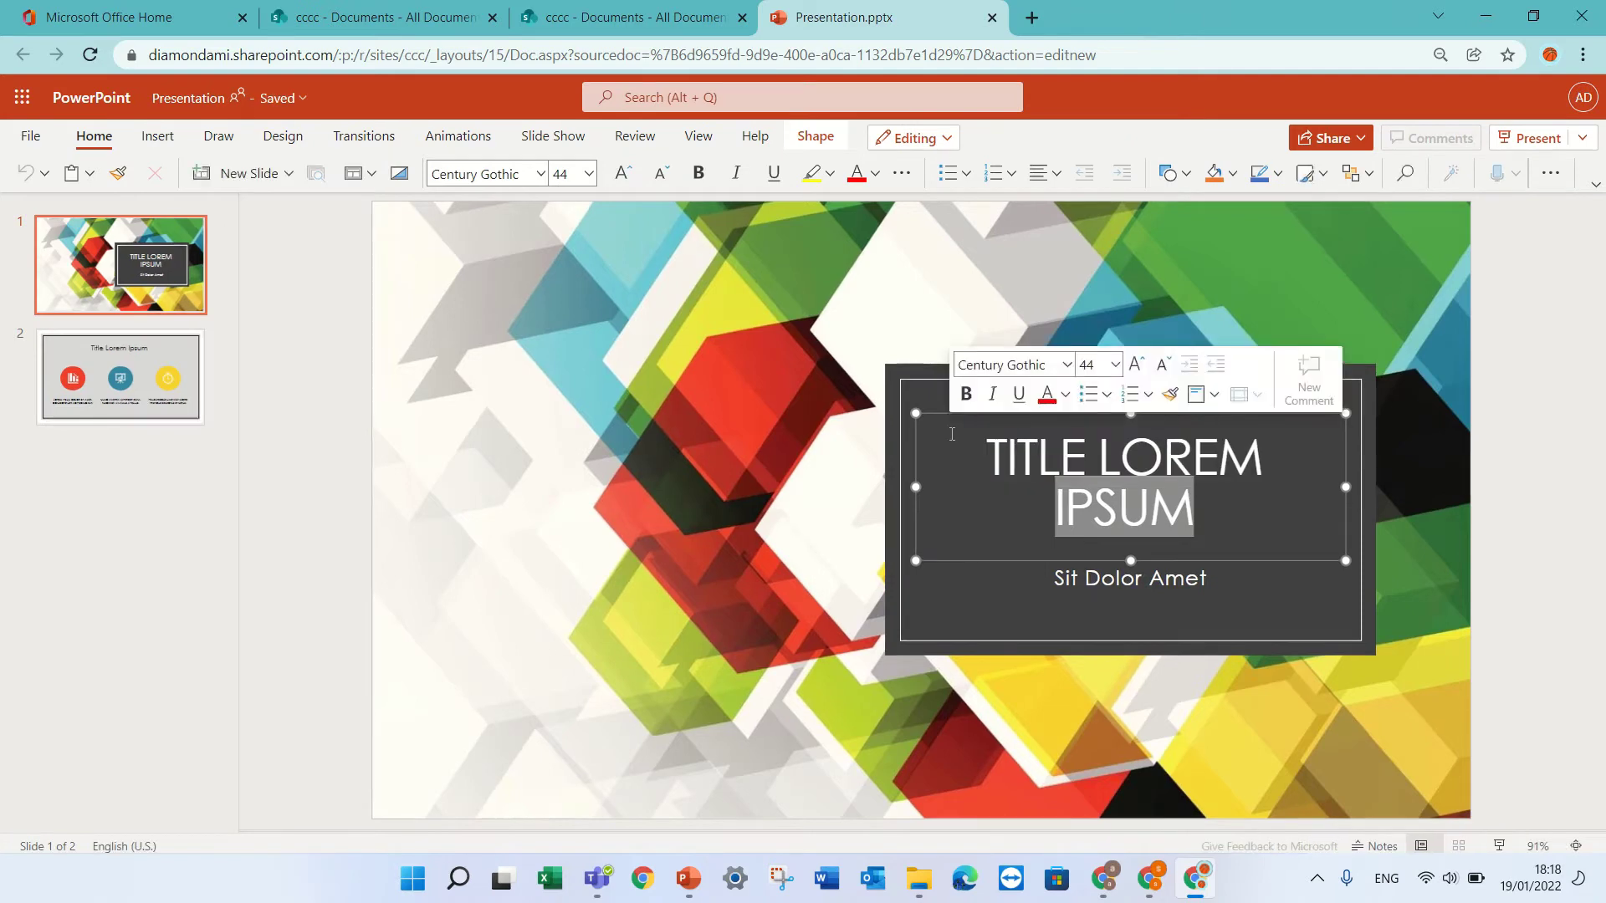
pyautogui.press('BackSpace')
pyautogui.press('BackSpace')
pyautogui.press('BackSpace')
pyautogui.press('BackSpace')
pyautogui.press('BackSpace')
pyautogui.press('BackSpace')
pyautogui.press('BackSpace')
pyautogui.press('BackSpace')
pyautogui.press('BackSpace')
pyautogui.press('BackSpace')
pyautogui.press('BackSpace')
pyautogui.press('BackSpace')
pyautogui.press('BackSpace')
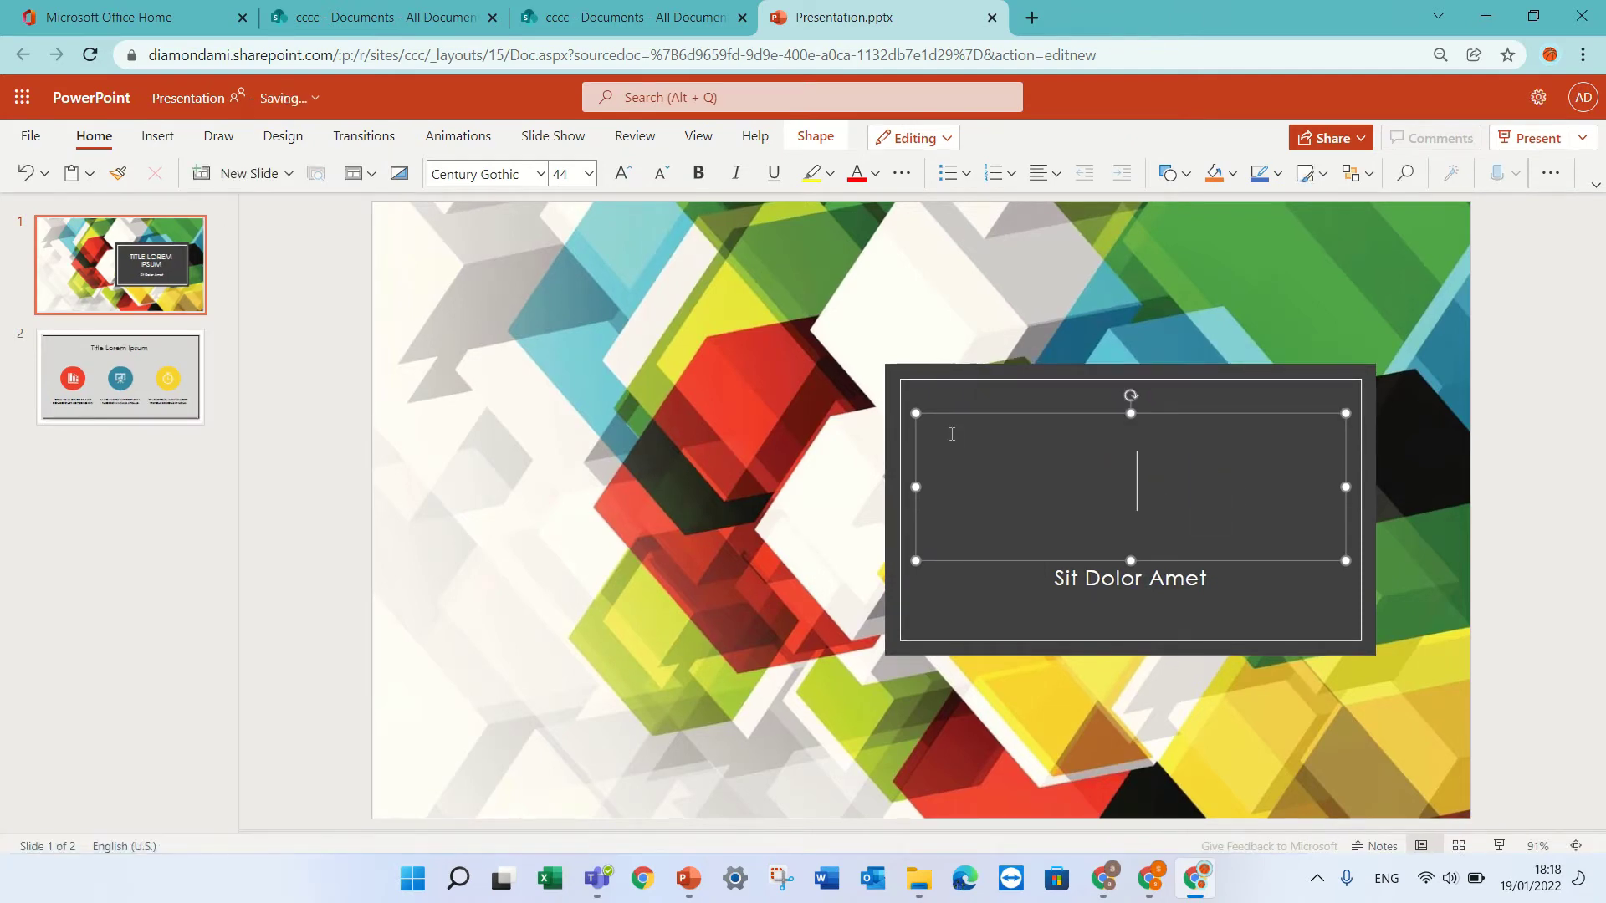
pyautogui.write('WELCOME')
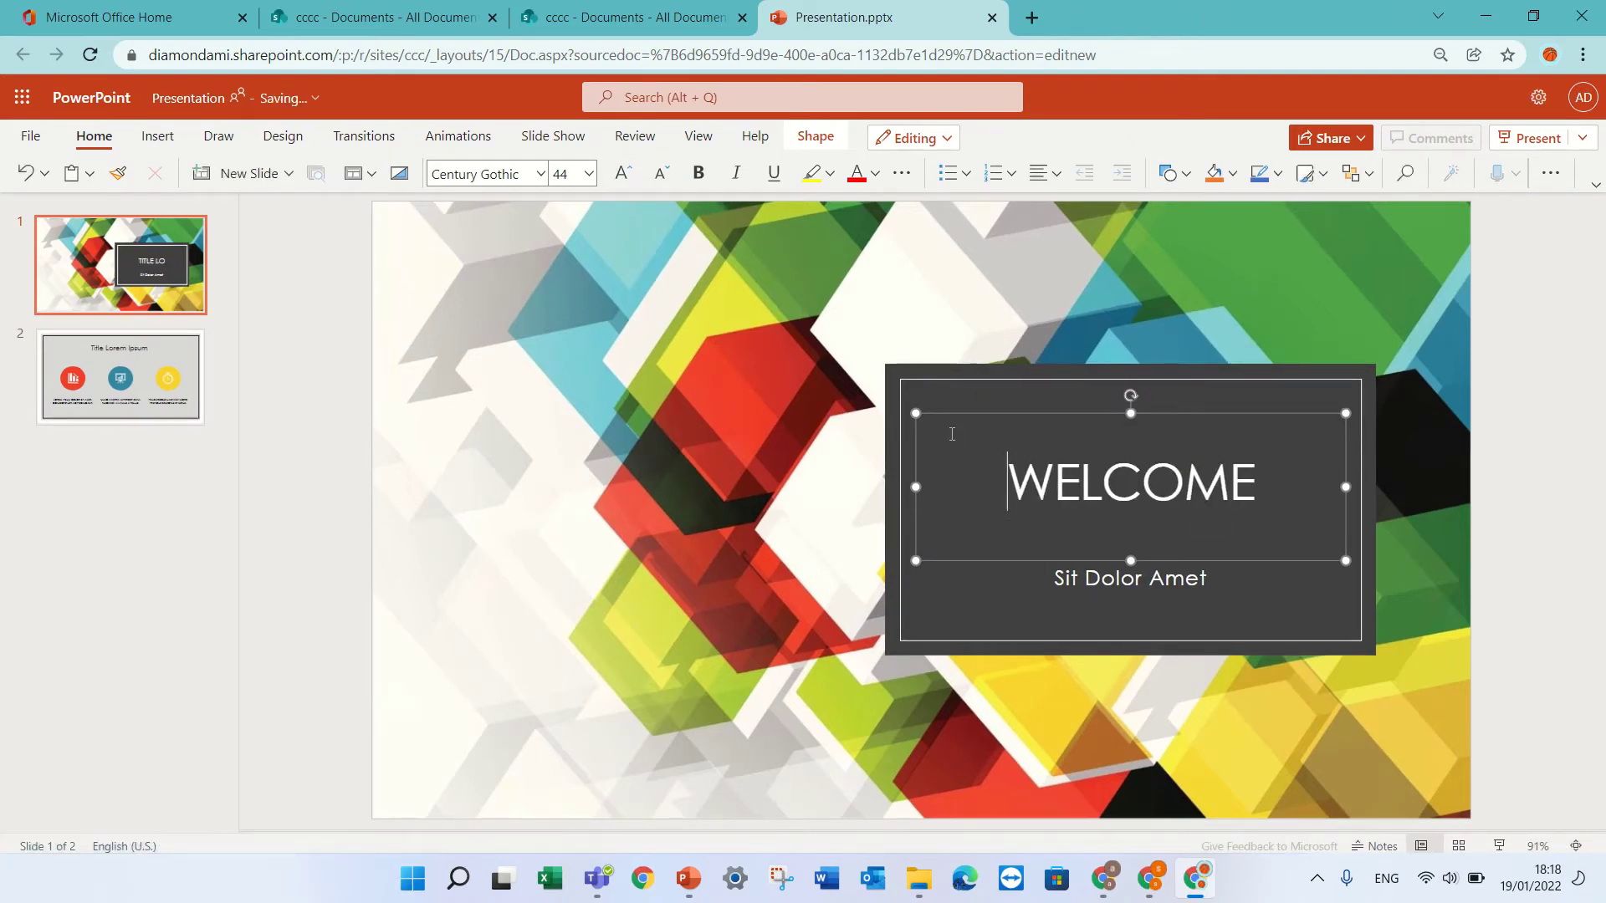
pyautogui.click(636, 456)
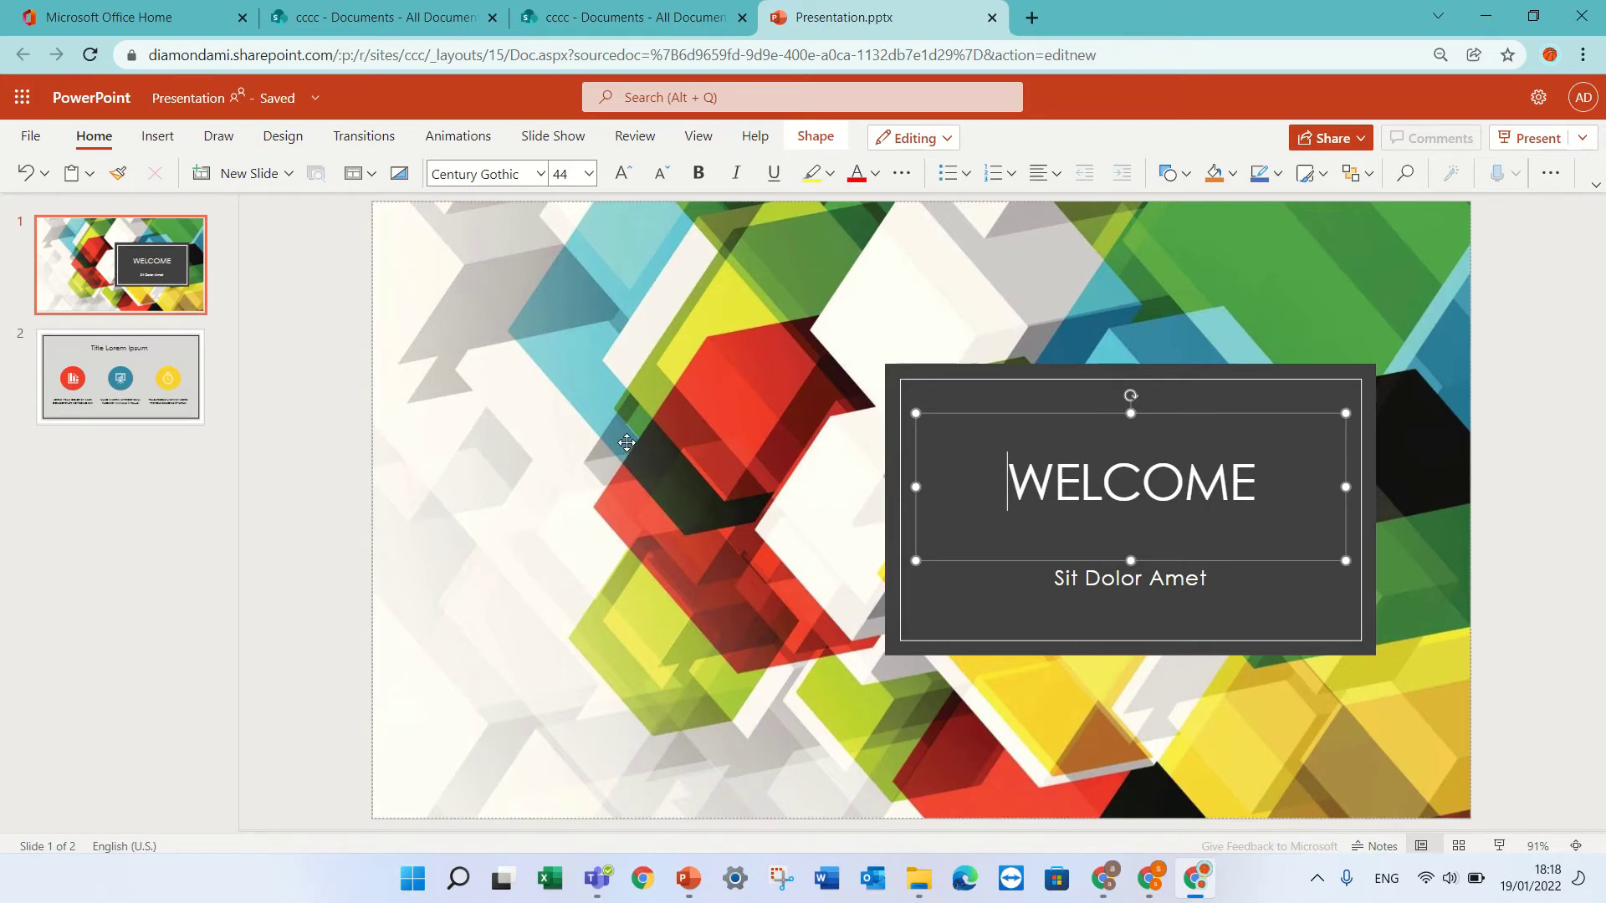
# Rename the presentation as "Presentation for The boss" and go to its Shared Documents location.
pyautogui.click(311, 100)
pyautogui.click(261, 185)
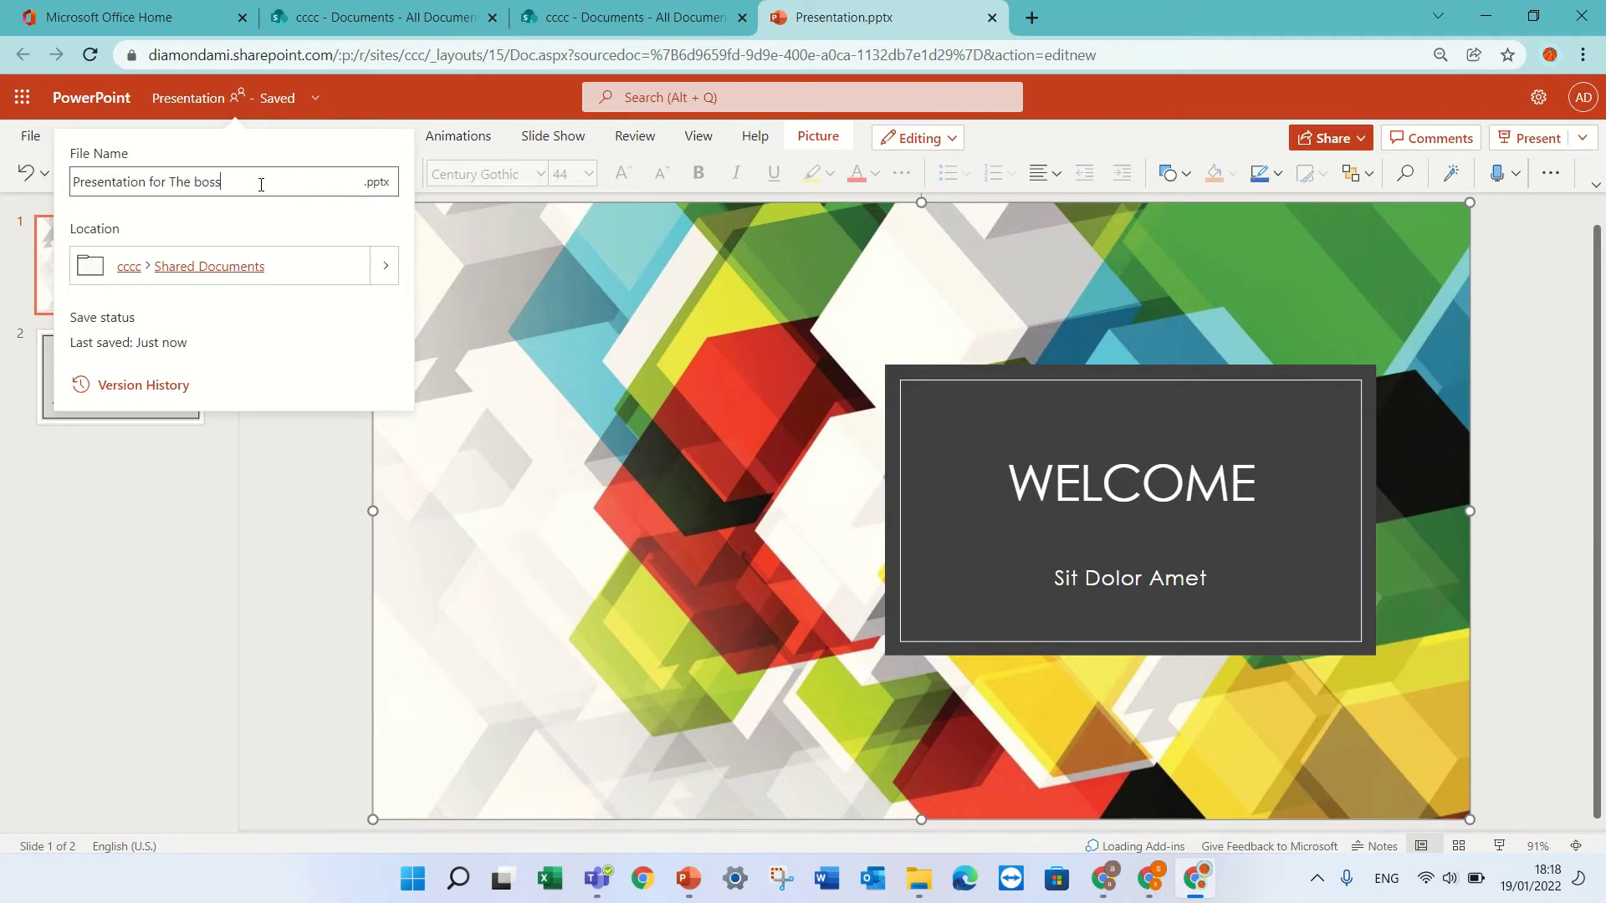
pyautogui.write('for The boss')
pyautogui.press('Return')
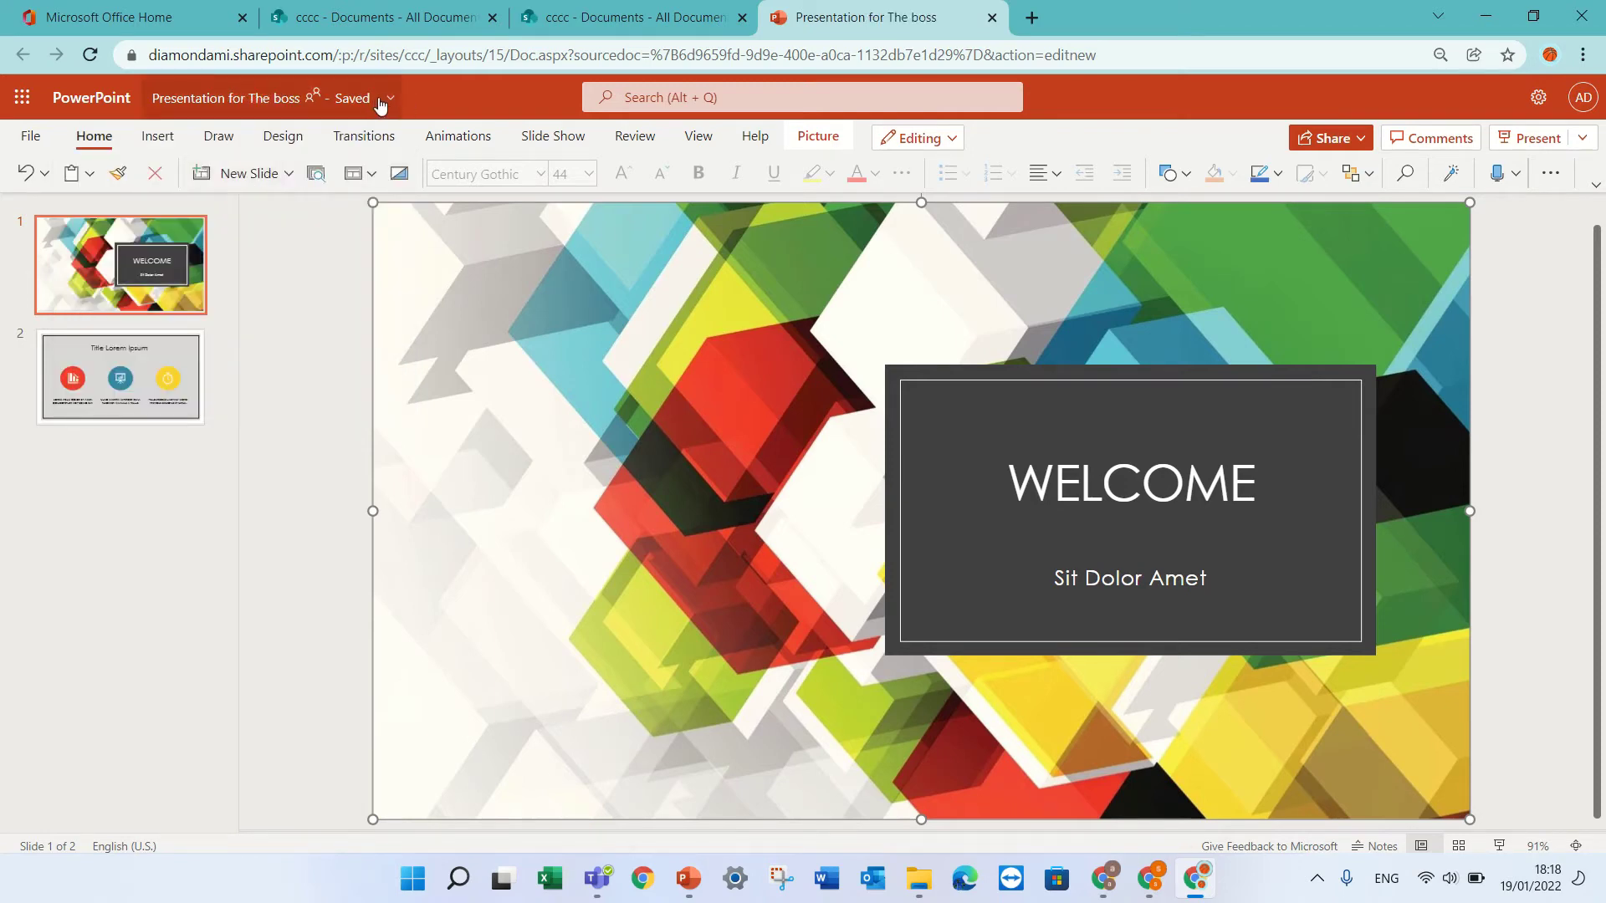
pyautogui.click(380, 102)
pyautogui.click(259, 273)
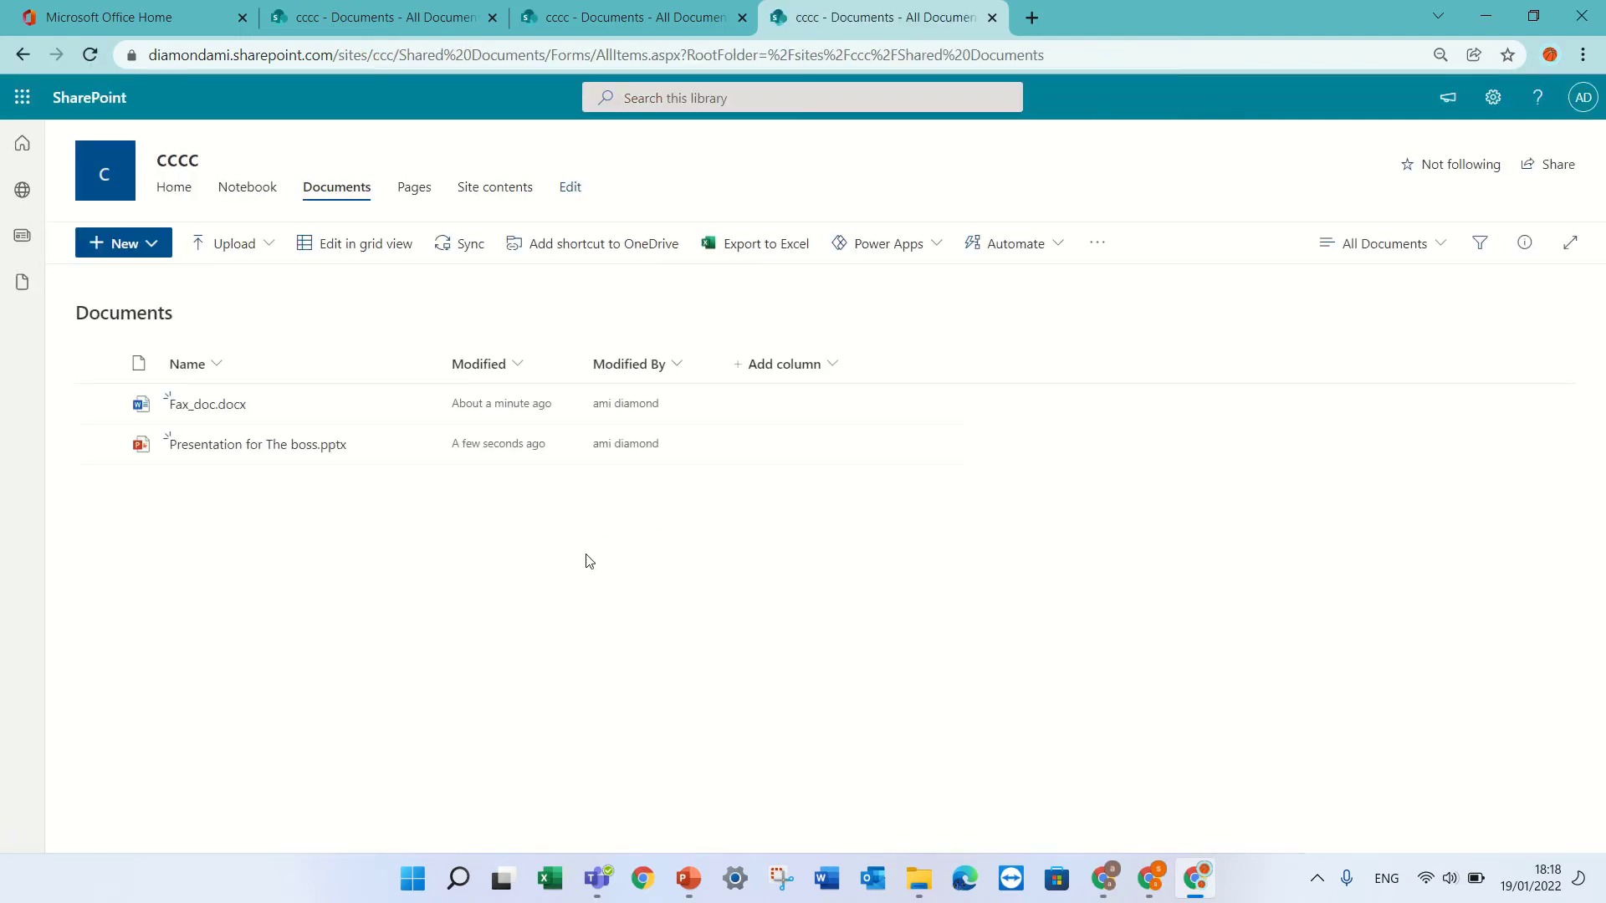
# Review the management options for the Street Address template in the library's Edit New menu settings, then close them without changes.
pyautogui.click(156, 246)
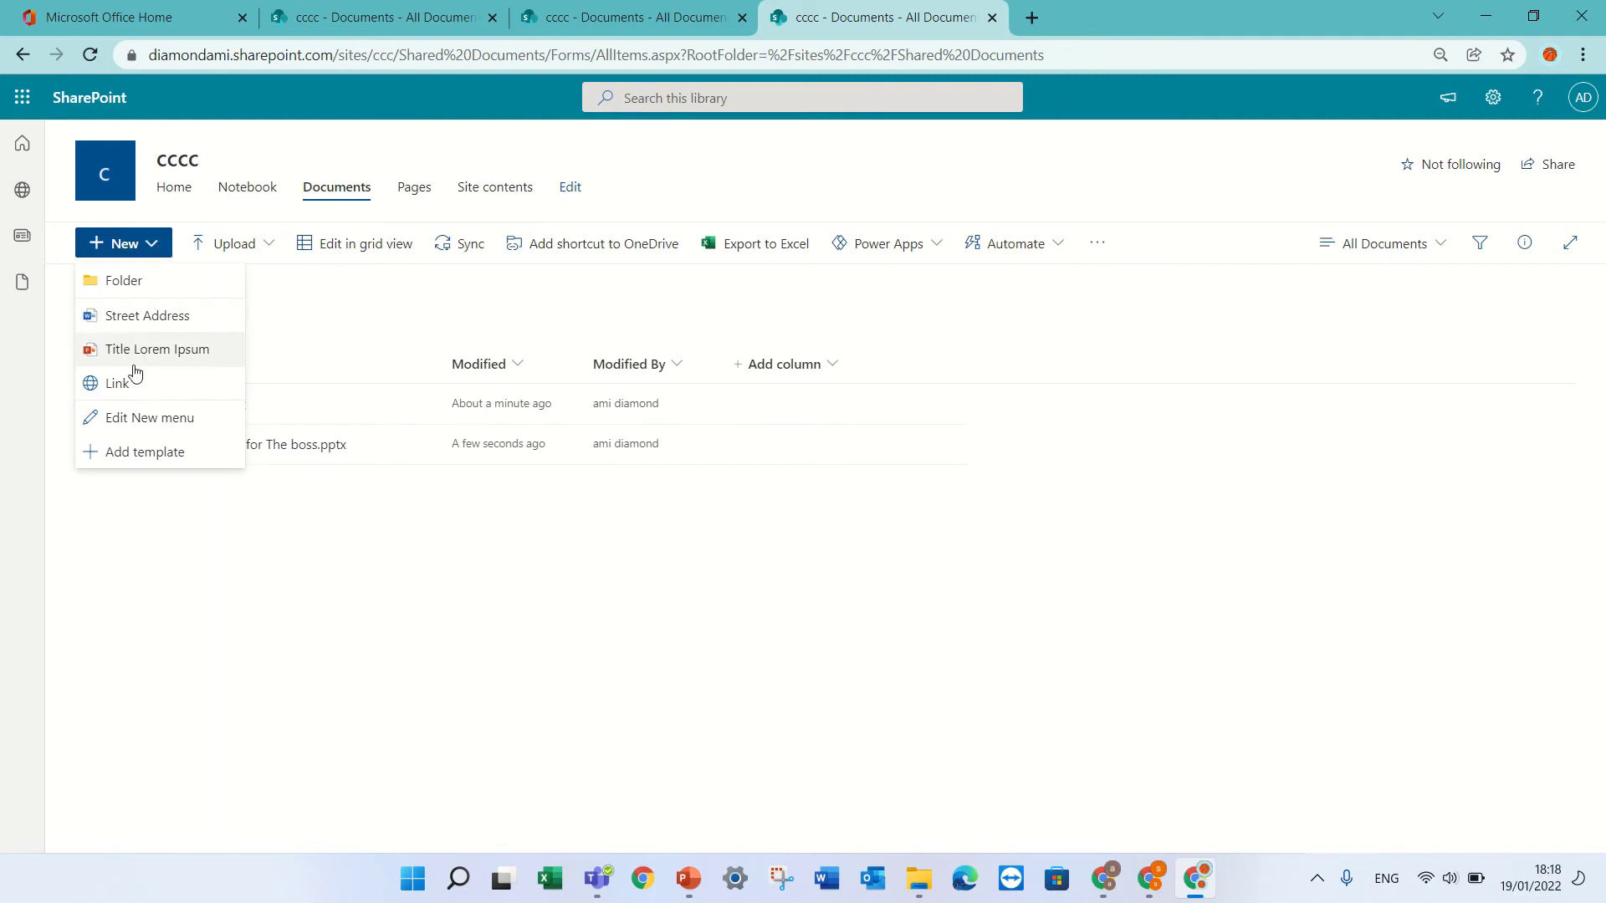
pyautogui.click(138, 418)
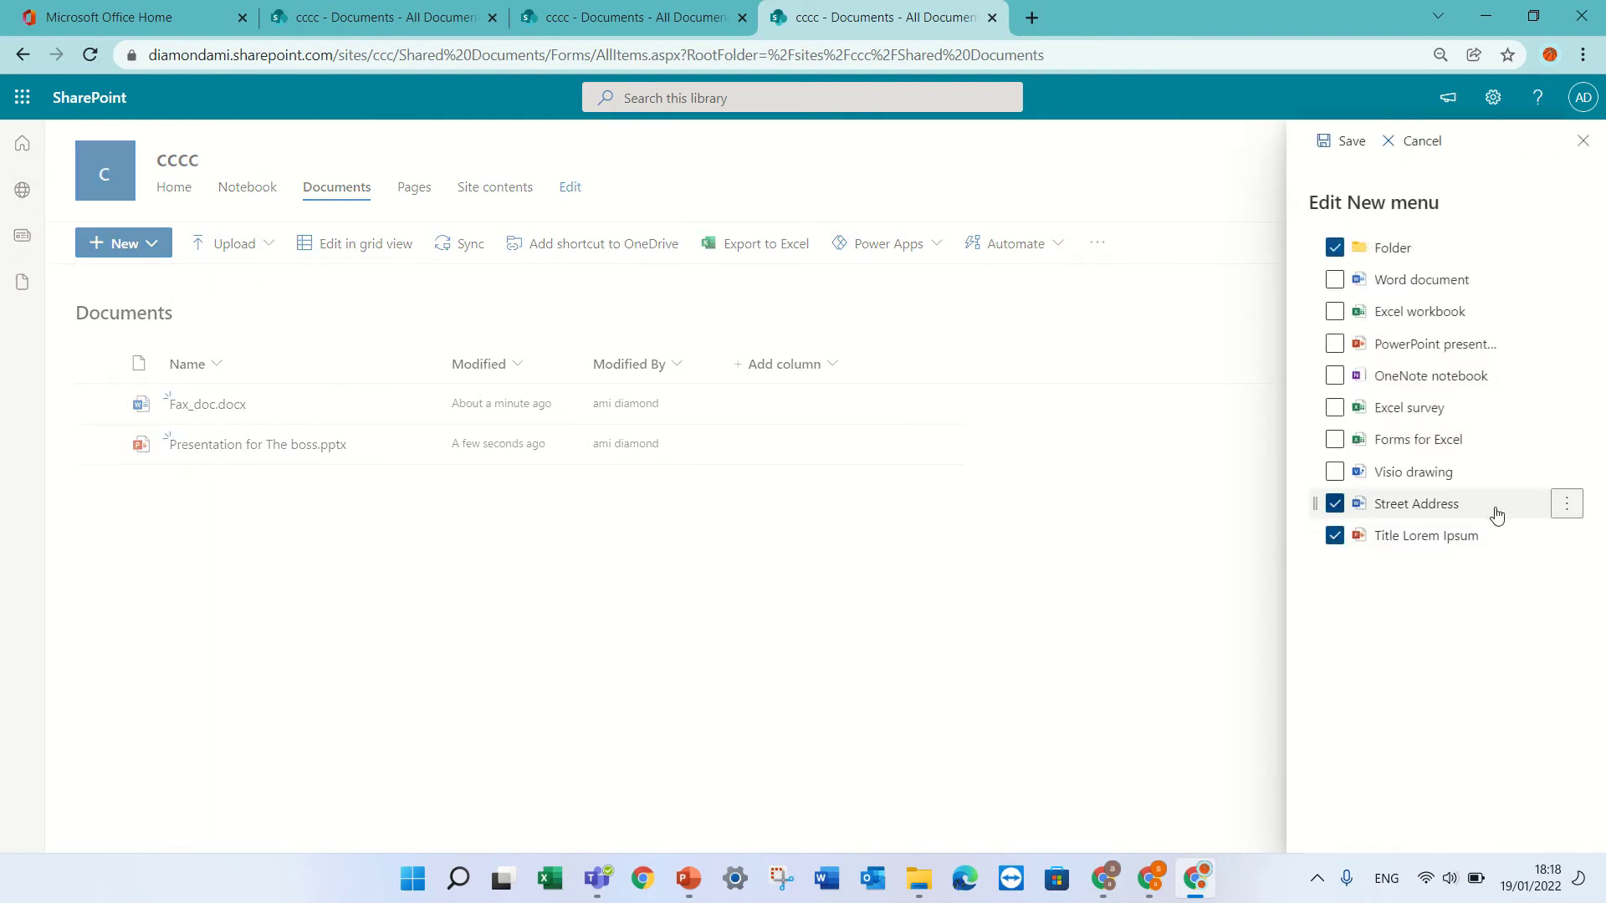
pyautogui.click(1569, 507)
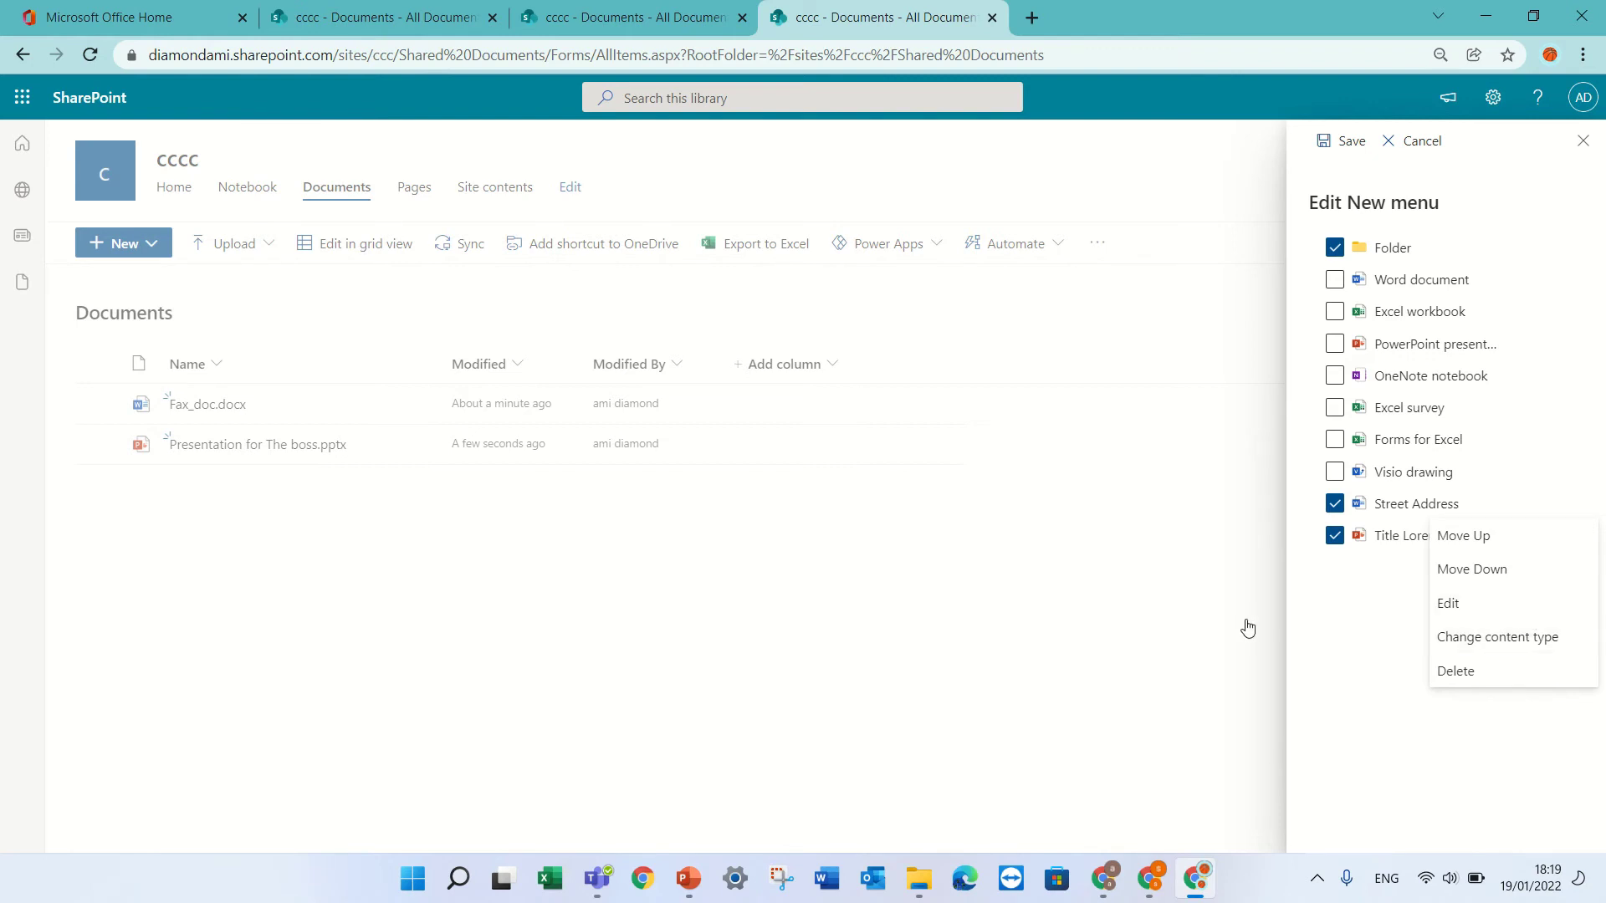
pyautogui.click(1356, 655)
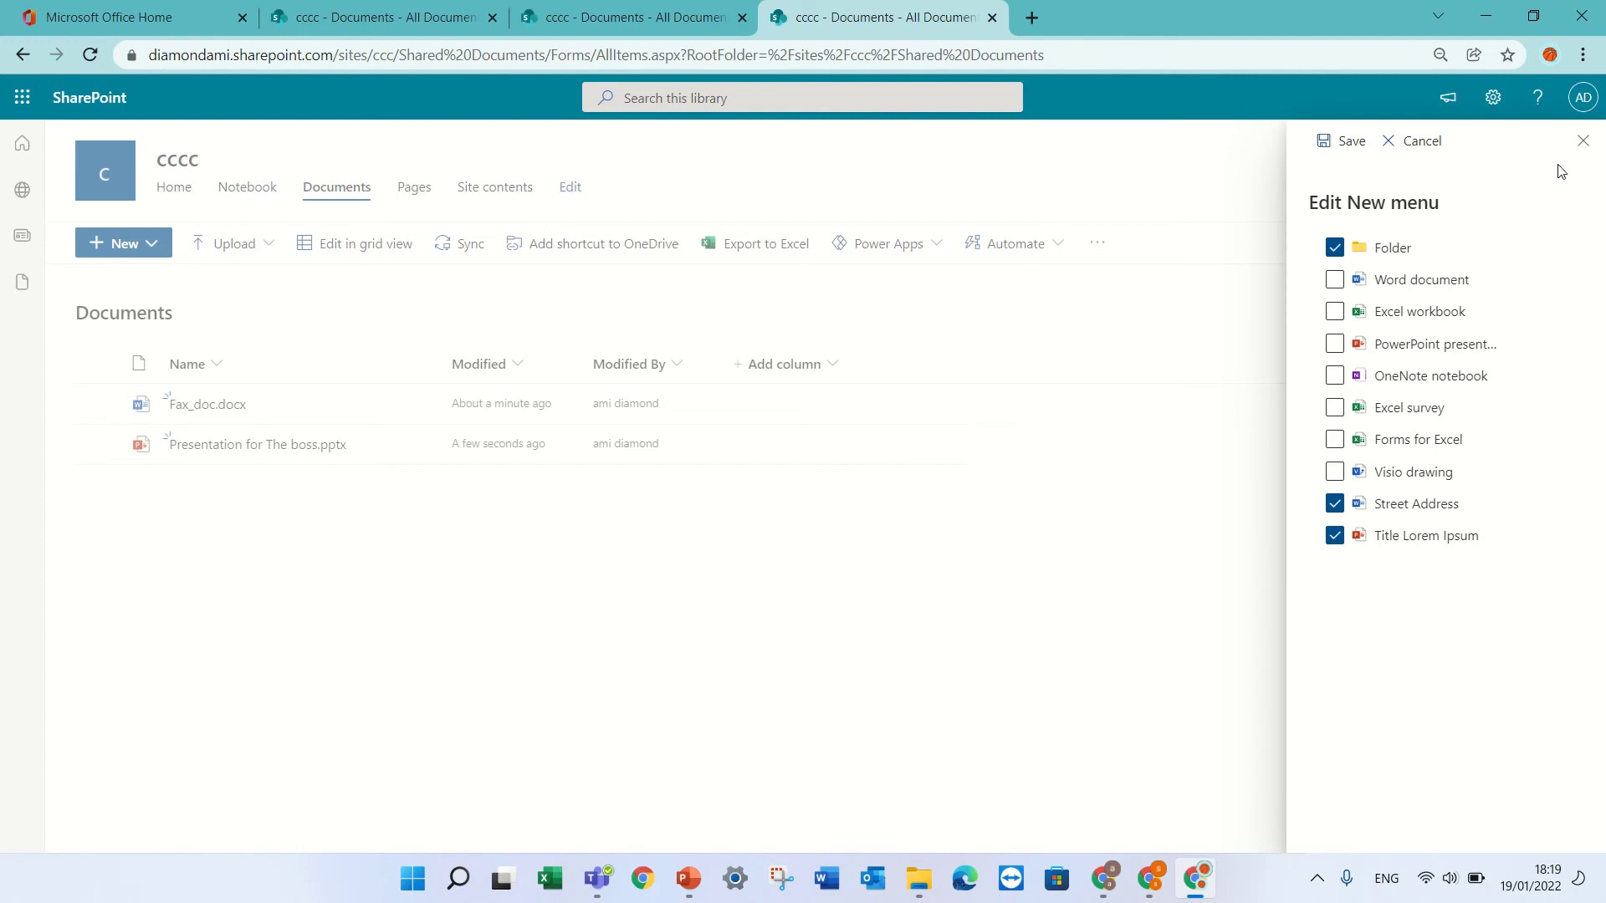
pyautogui.click(1583, 142)
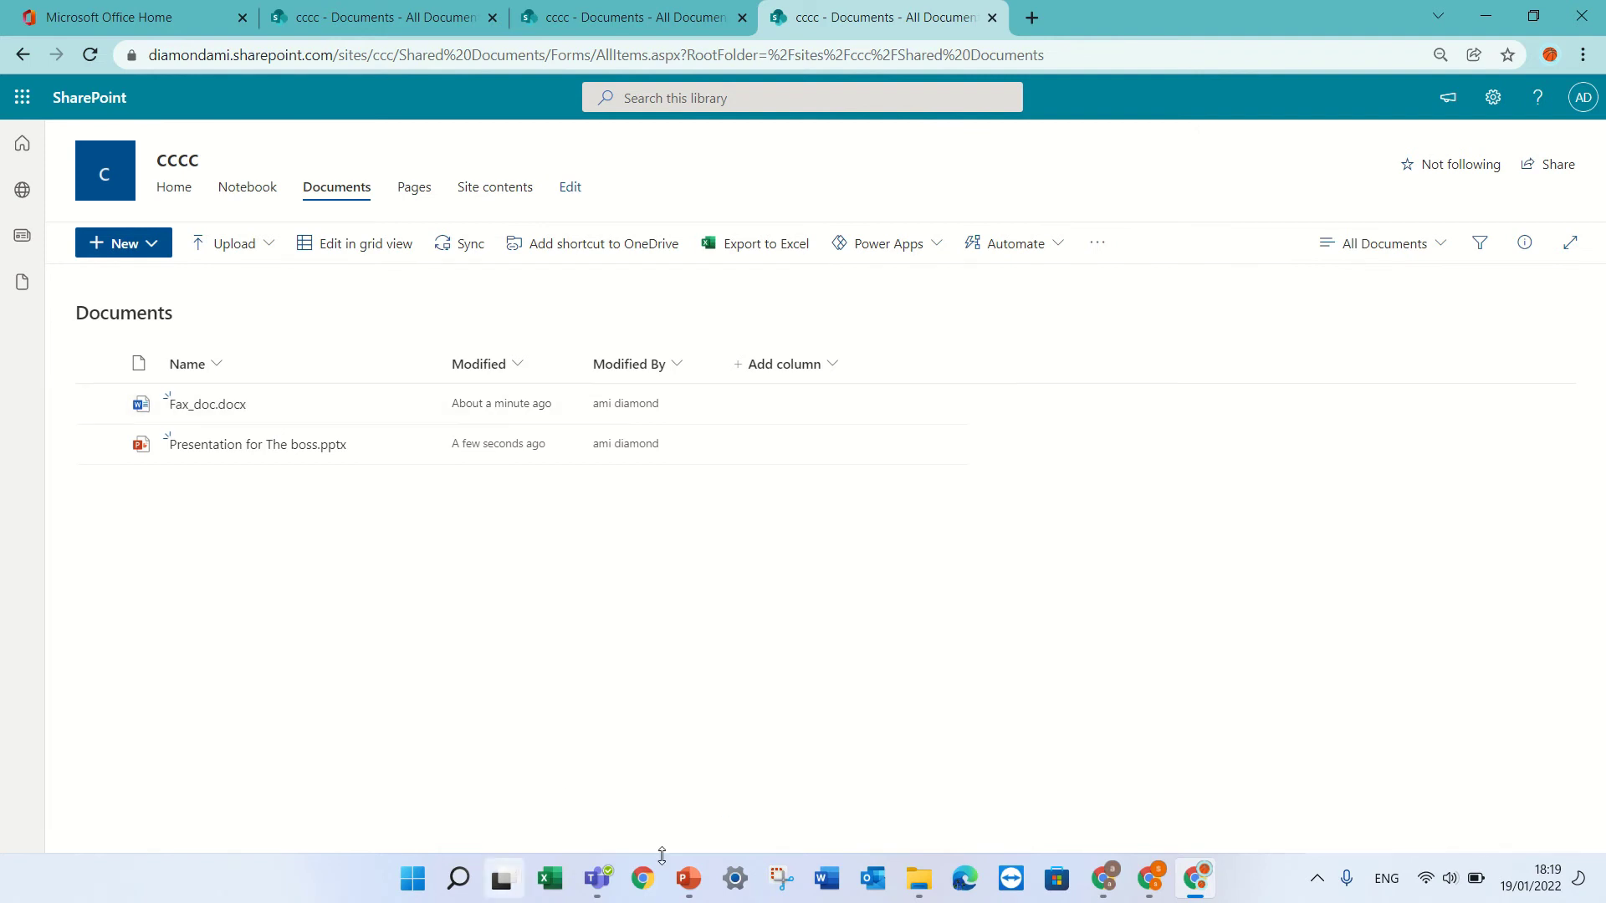
# Switch to the desktop Word app, open Street Address.docx and choose Word Template (*.dotx) as the format for saving a copy.
pyautogui.click(827, 883)
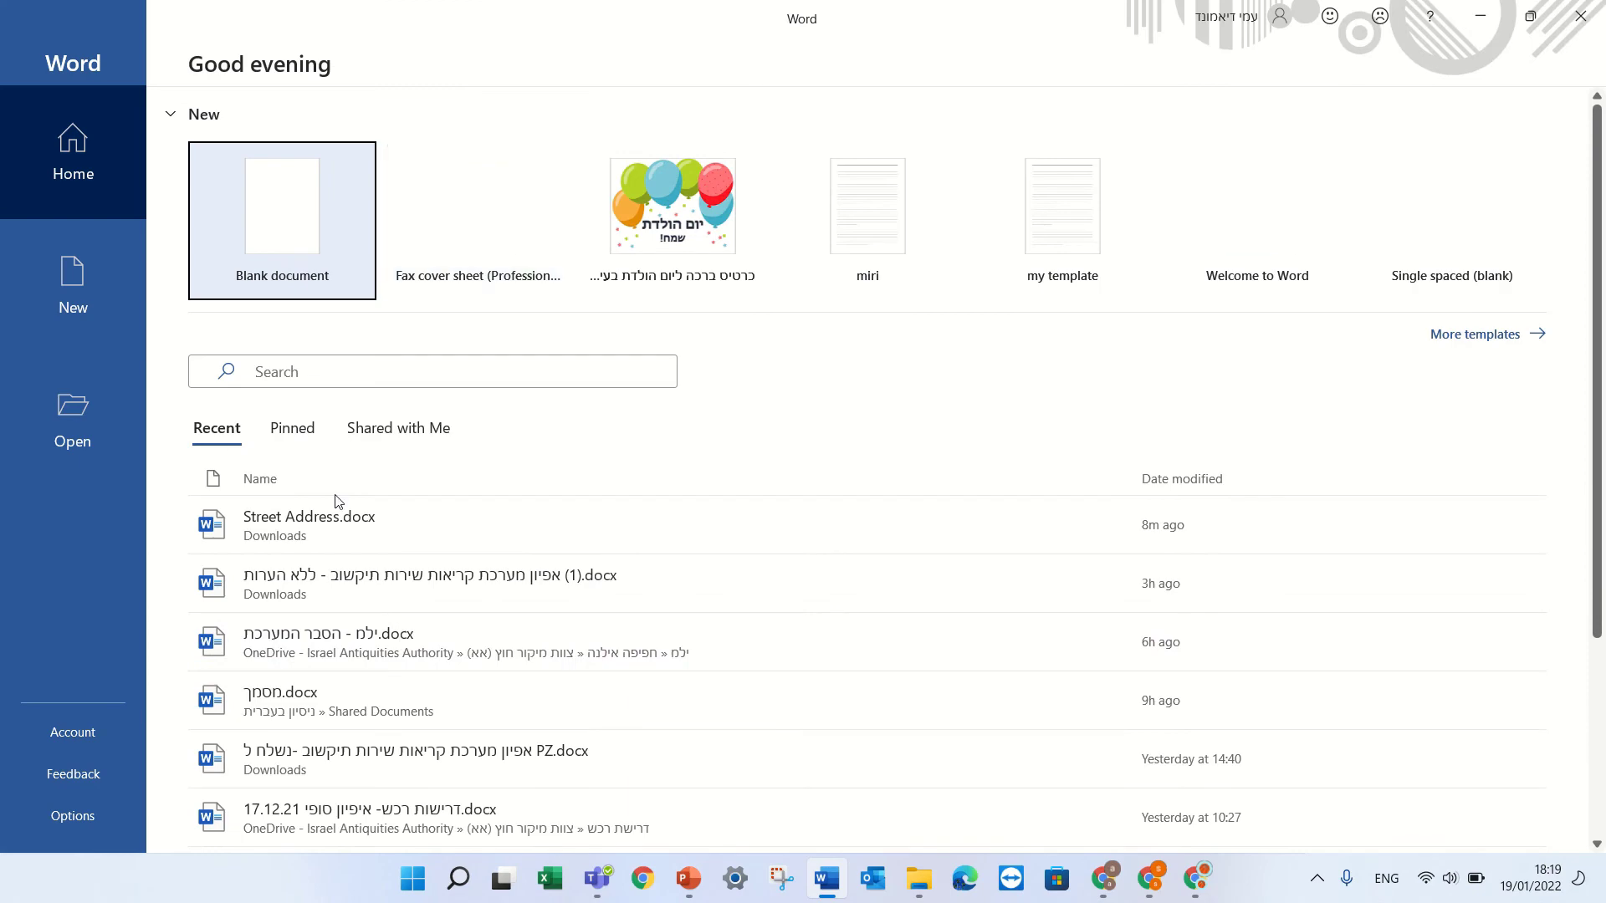
pyautogui.click(351, 527)
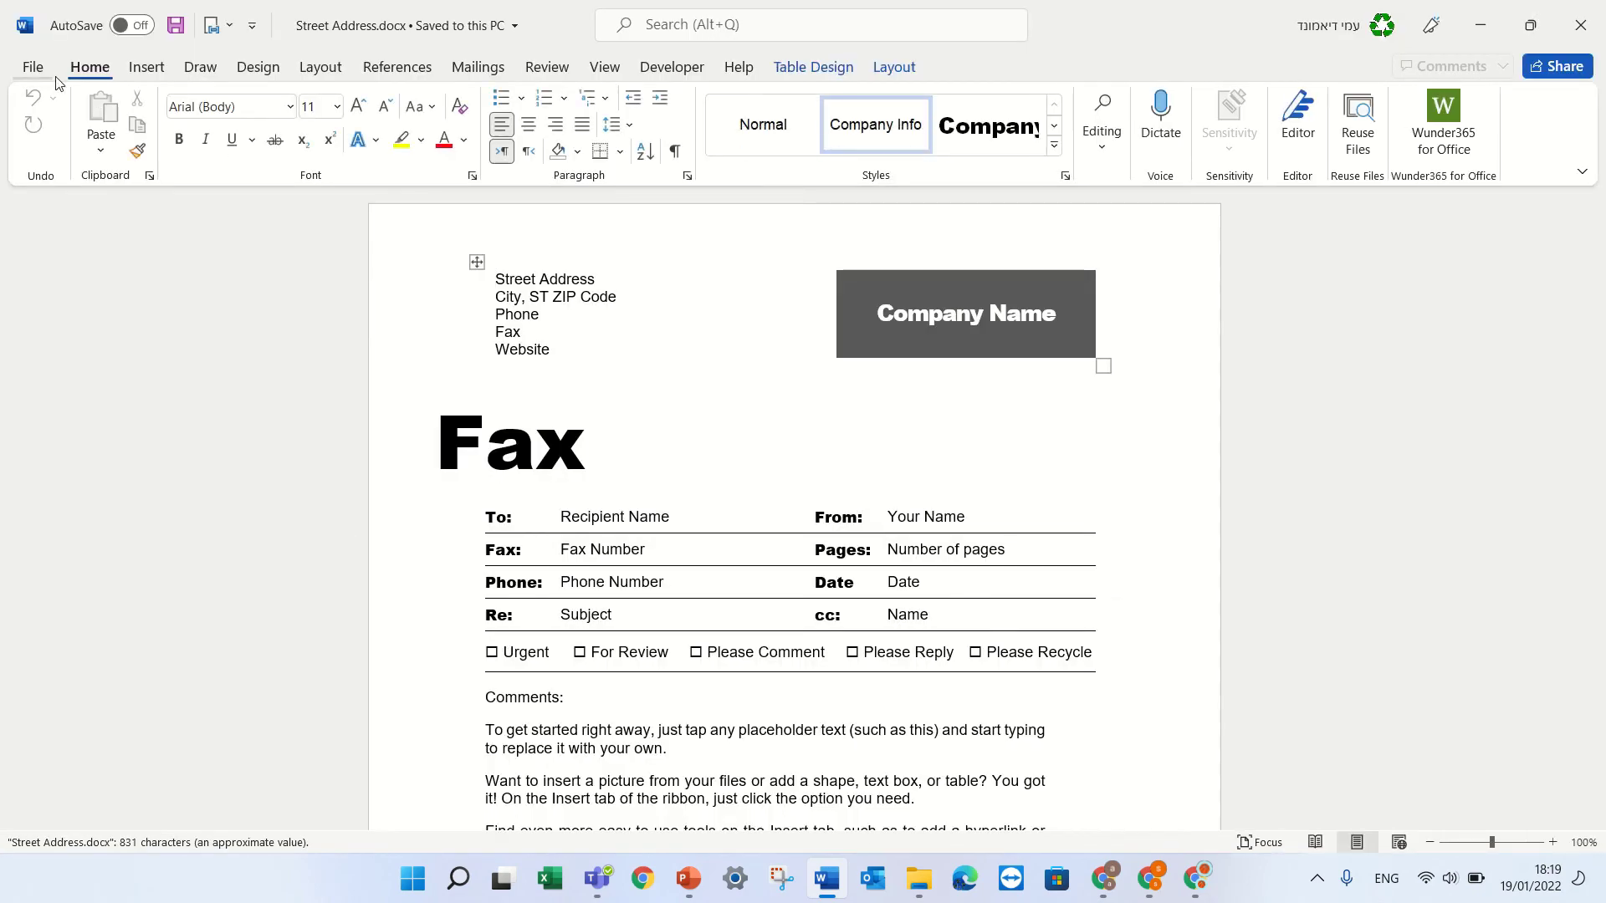
pyautogui.click(33, 69)
pyautogui.click(95, 334)
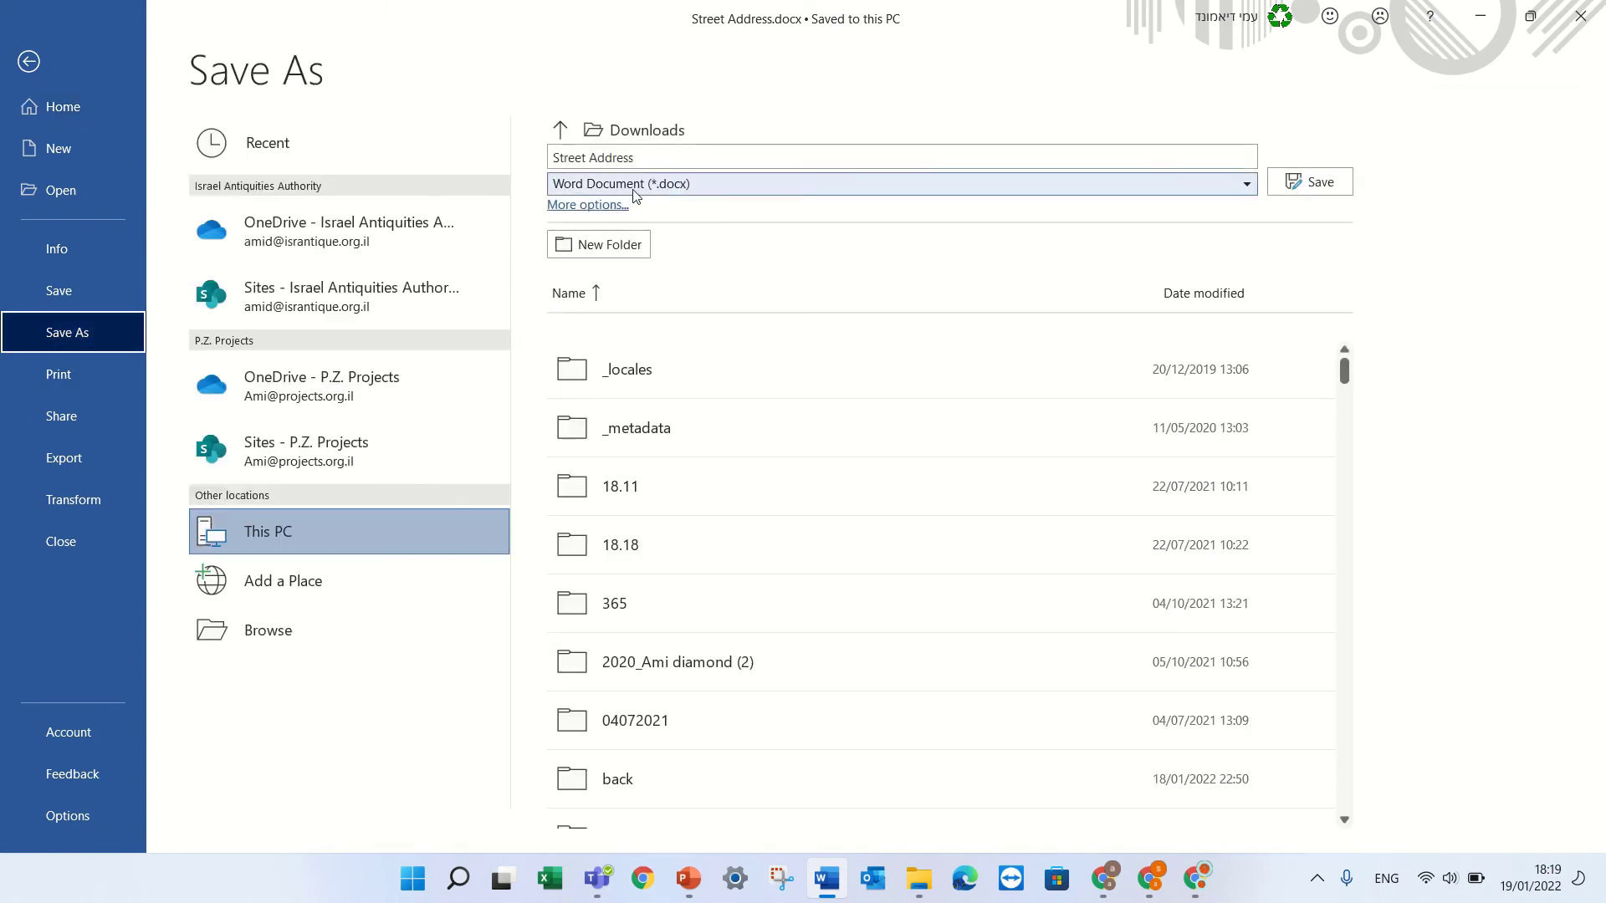
pyautogui.click(633, 190)
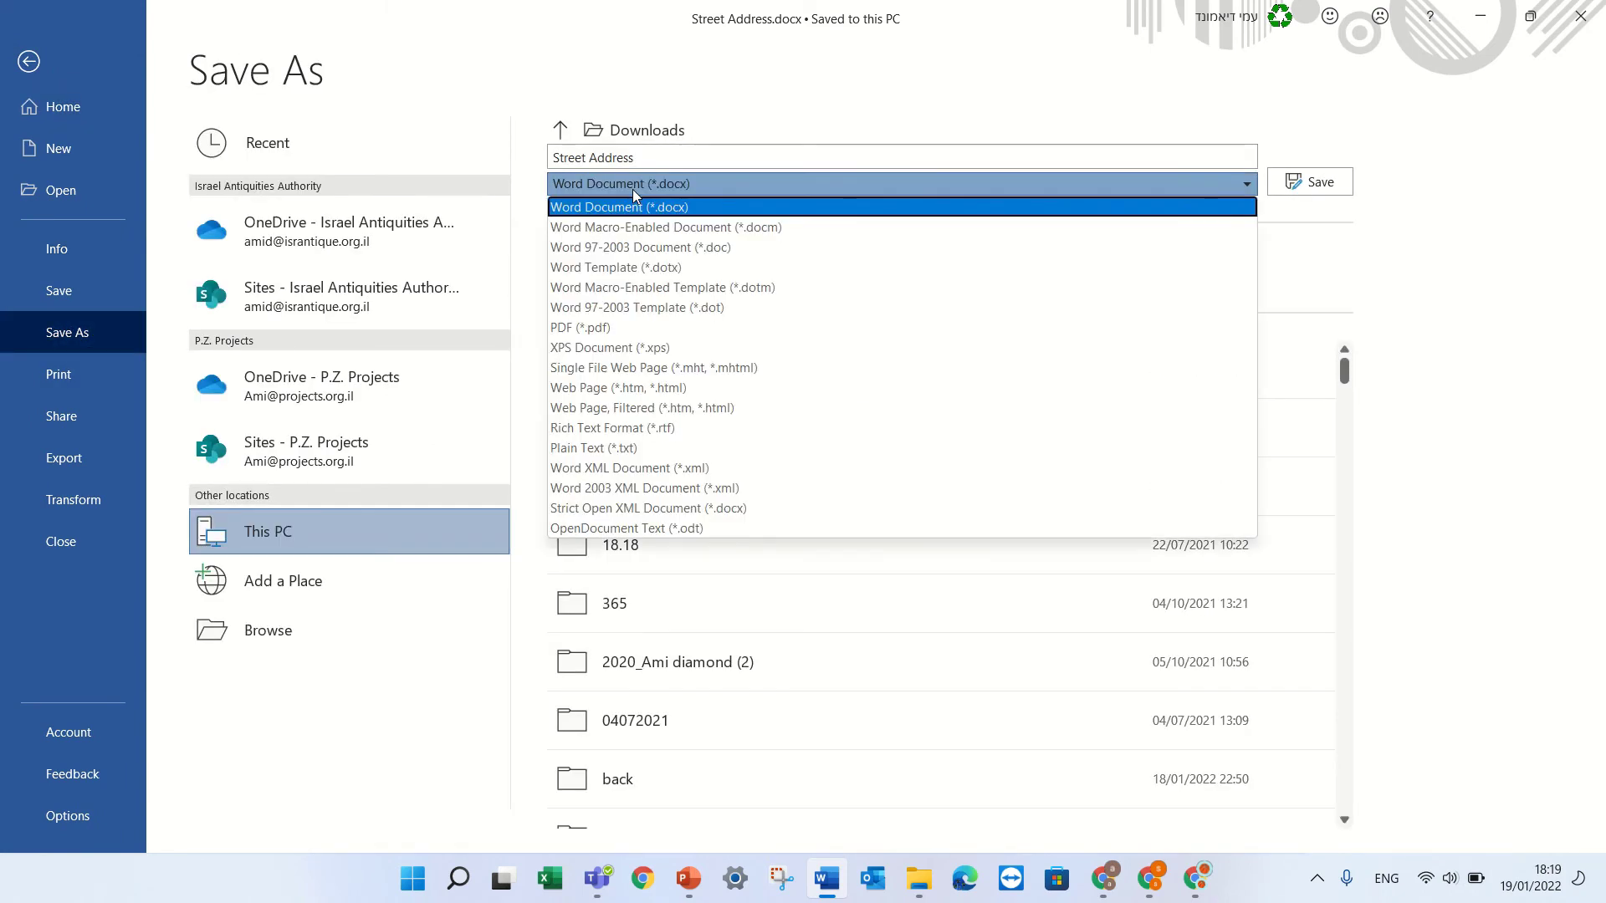
pyautogui.click(719, 268)
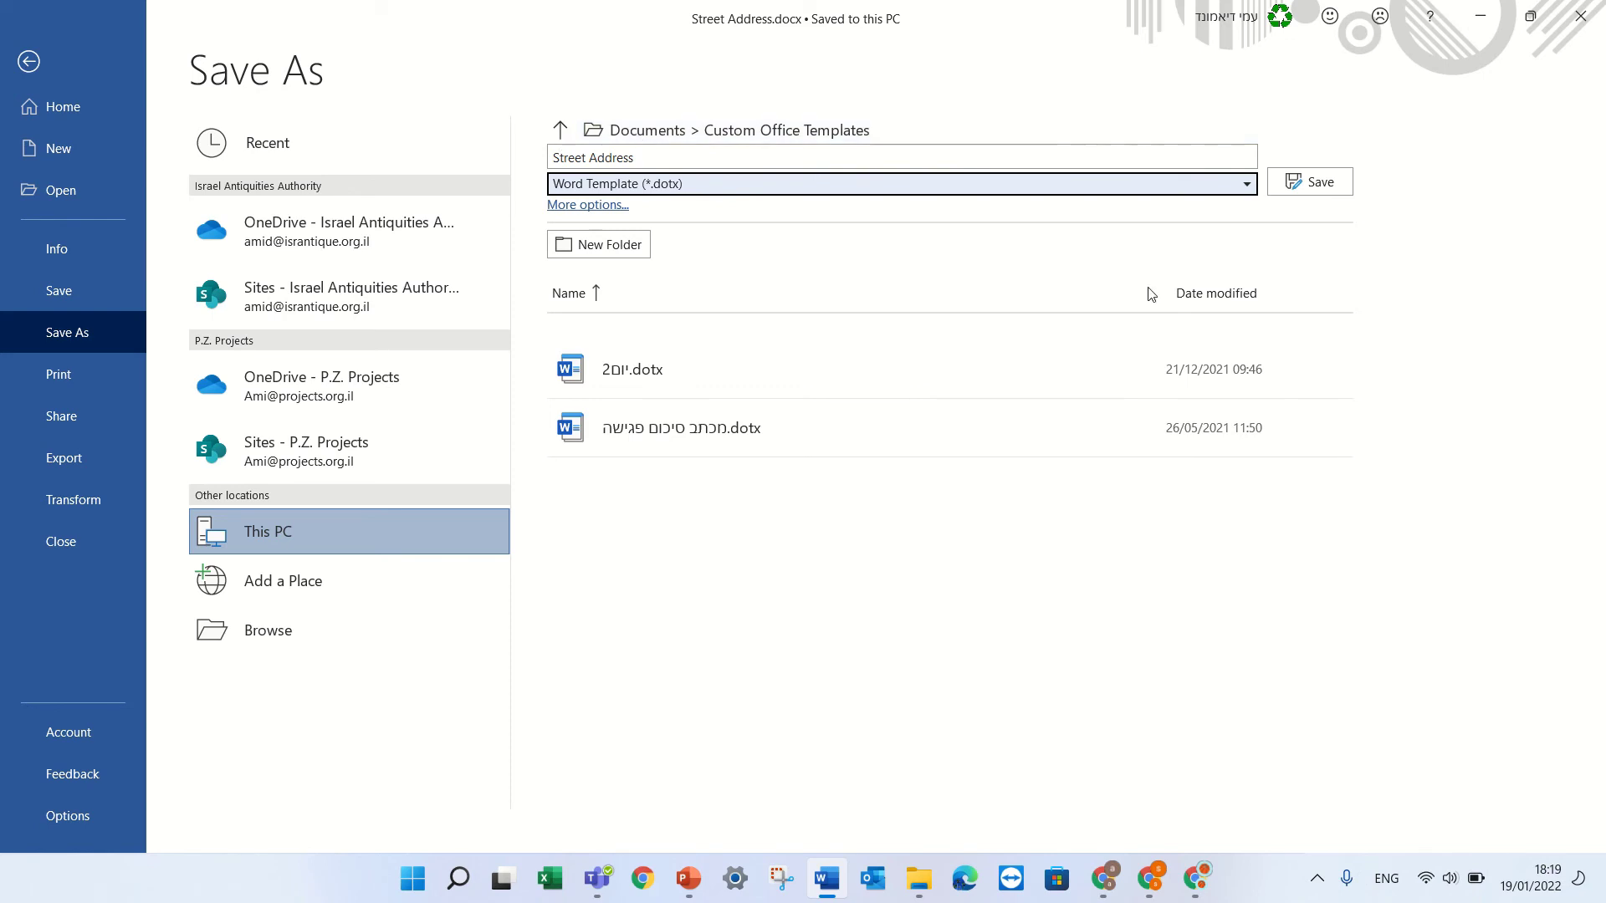
# Save the template as Street Address.dotx in the Downloads folder and close Word to return to the library.
pyautogui.click(335, 634)
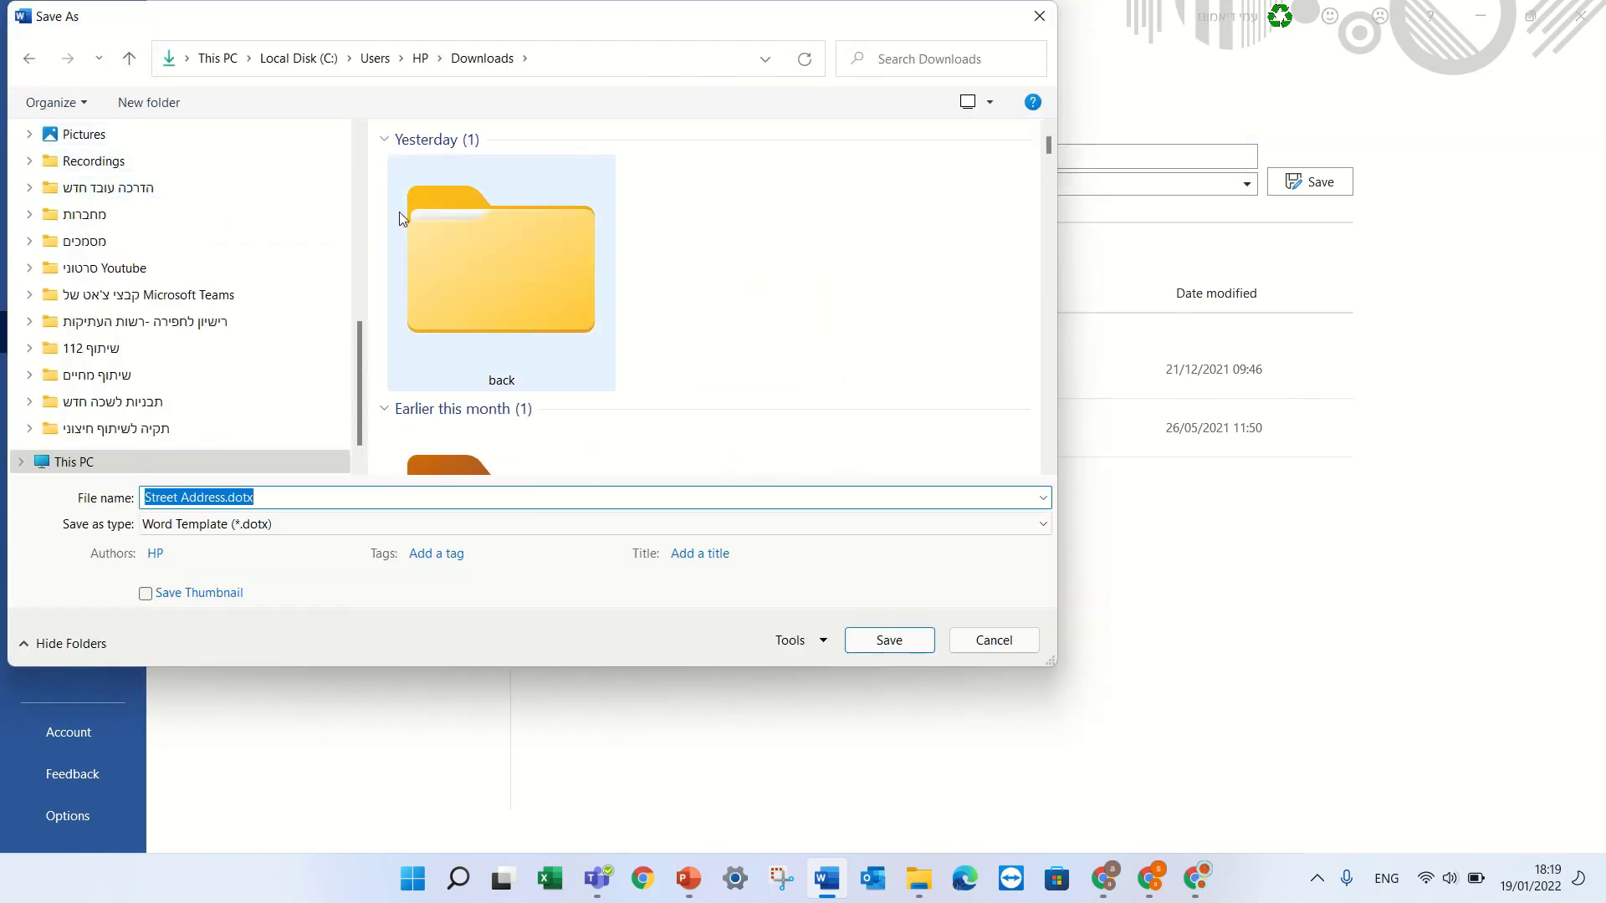
pyautogui.scroll(10, 363, 146)
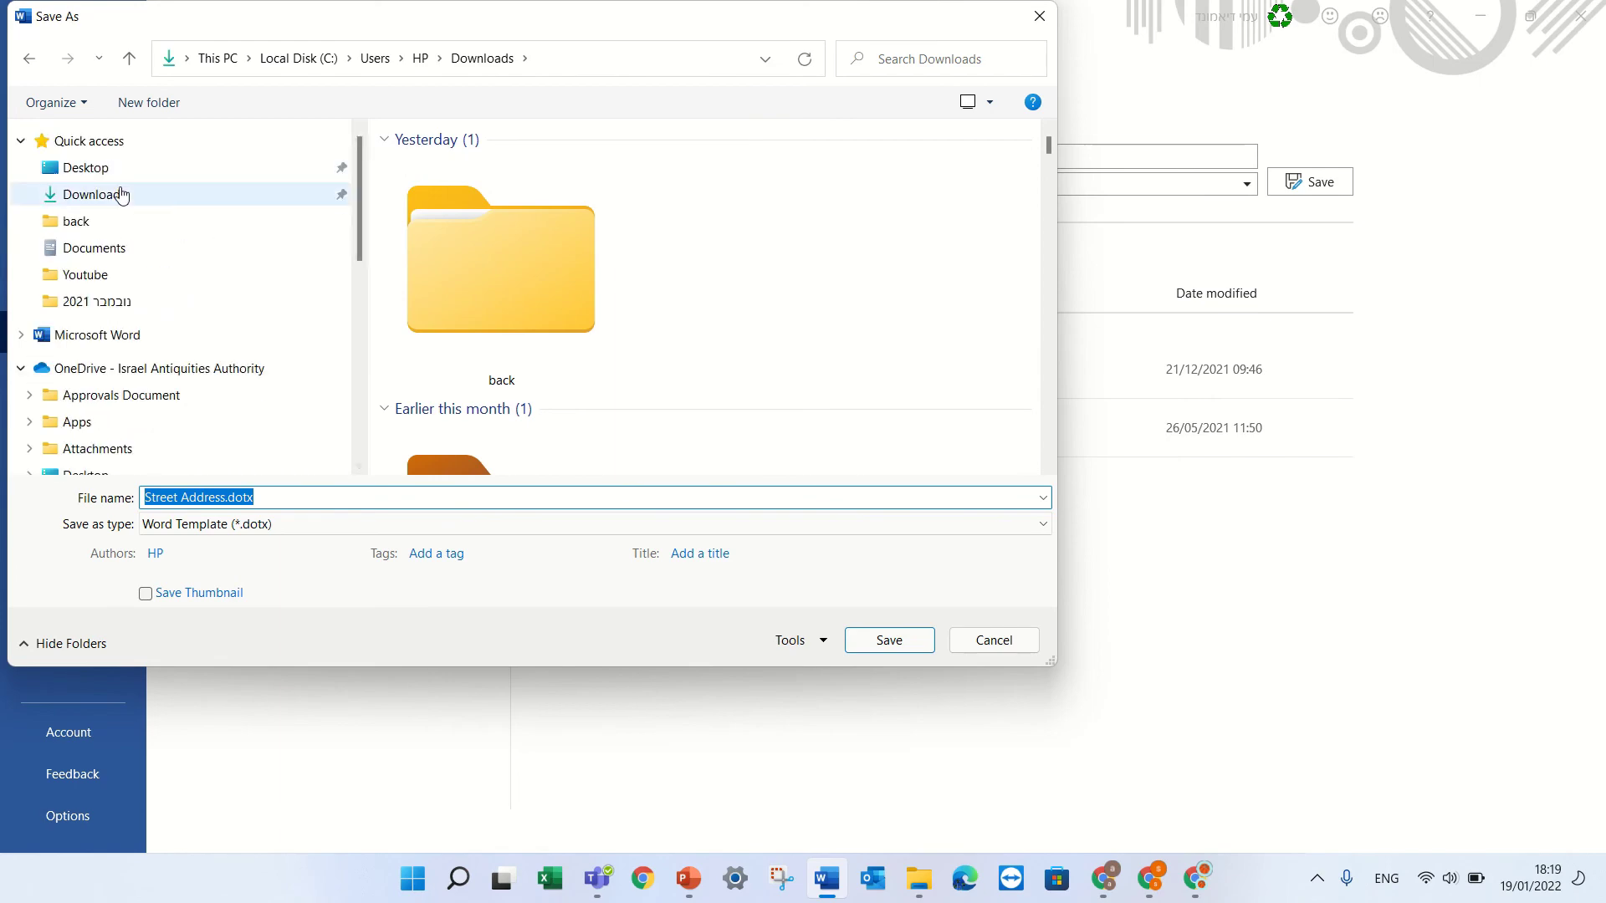
pyautogui.click(121, 194)
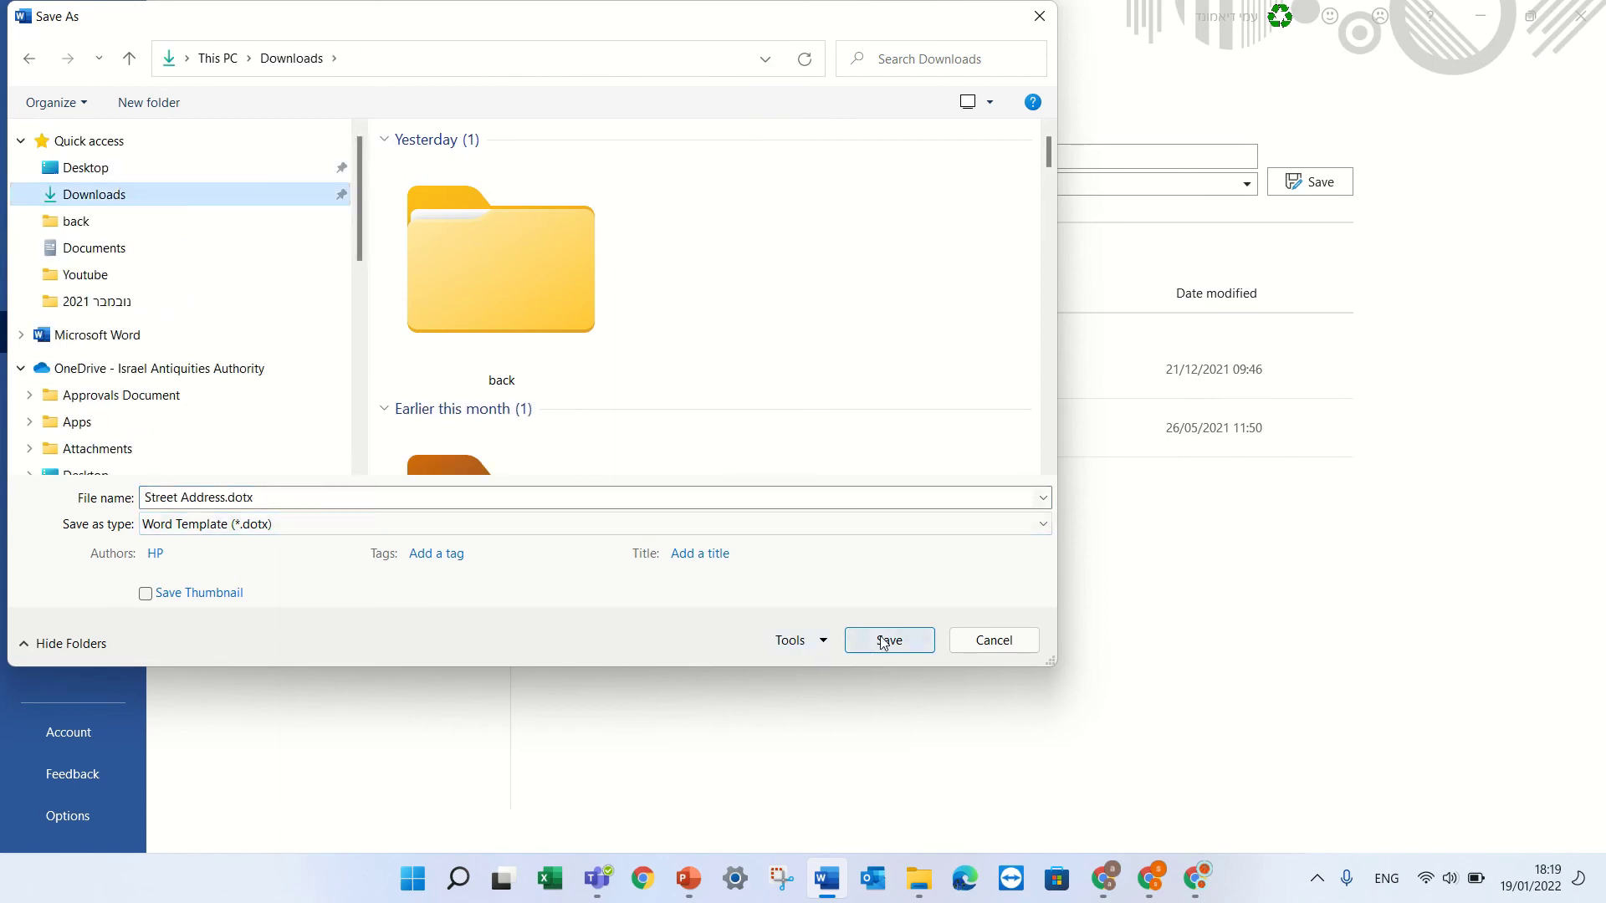
pyautogui.click(885, 641)
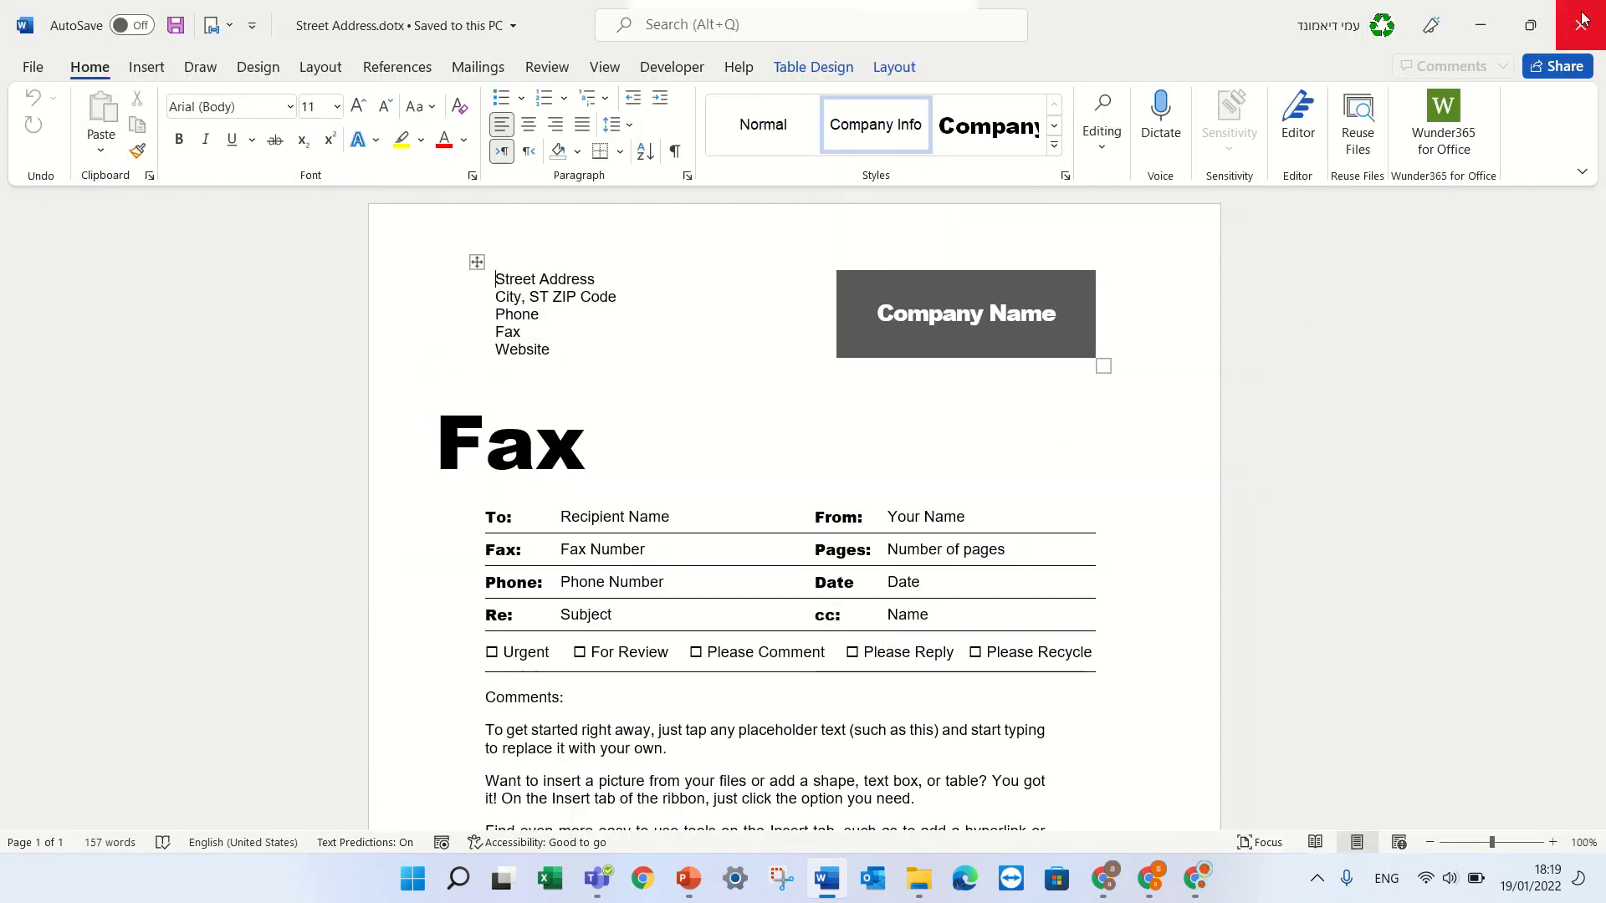
pyautogui.click(1582, 21)
pyautogui.click(1583, 18)
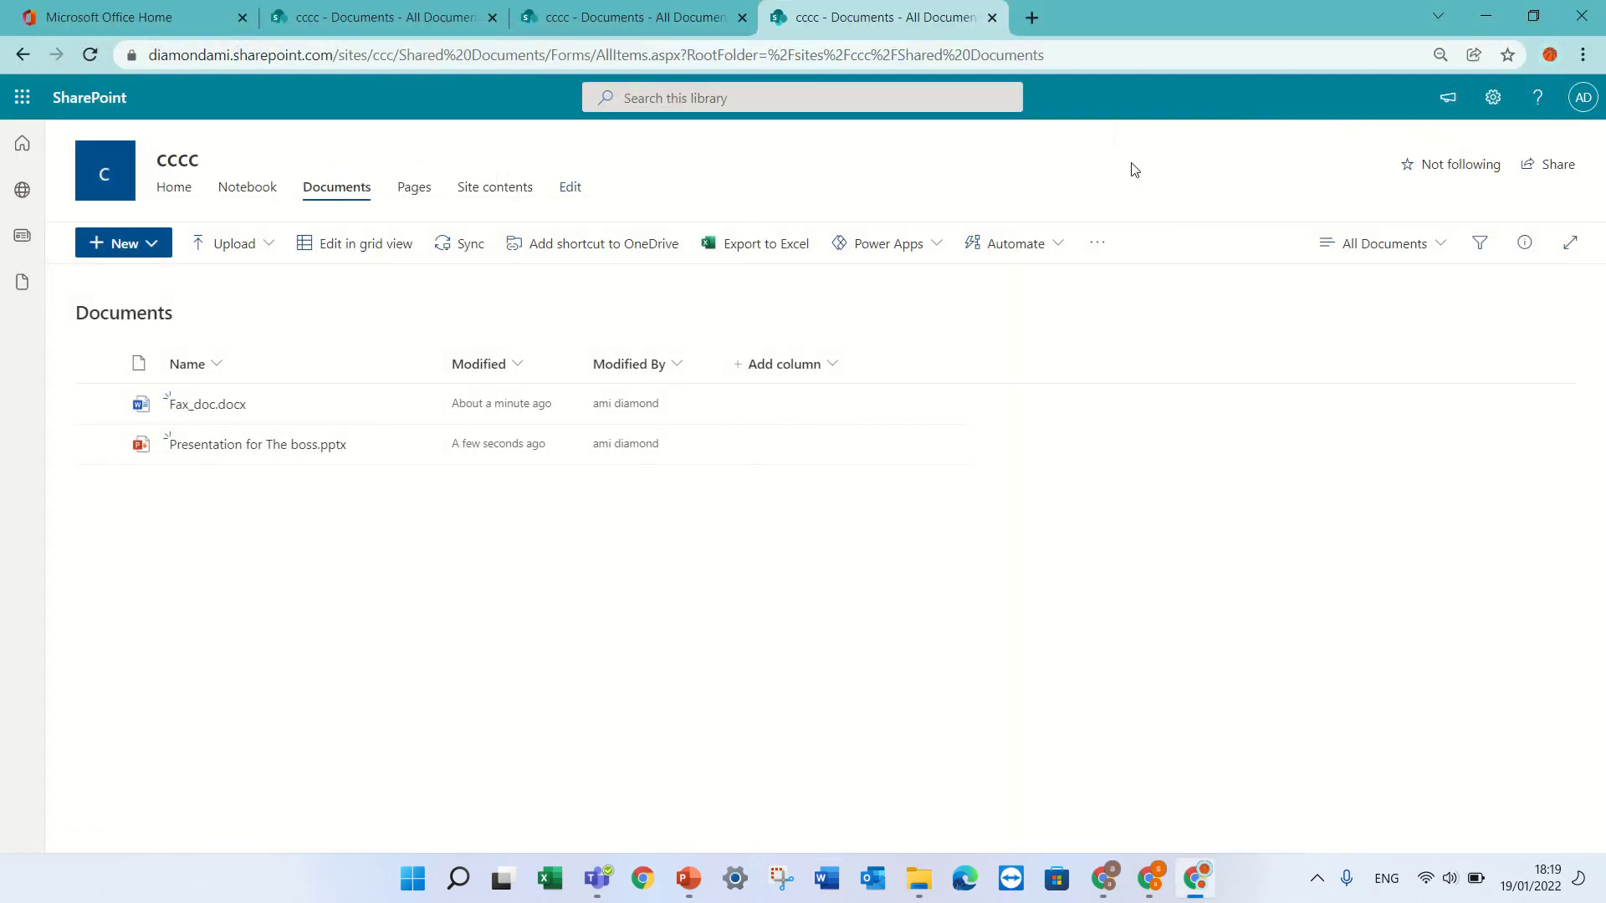
# Add Street Address.dotx from the Downloads folder as a template in the document library.
pyautogui.click(152, 249)
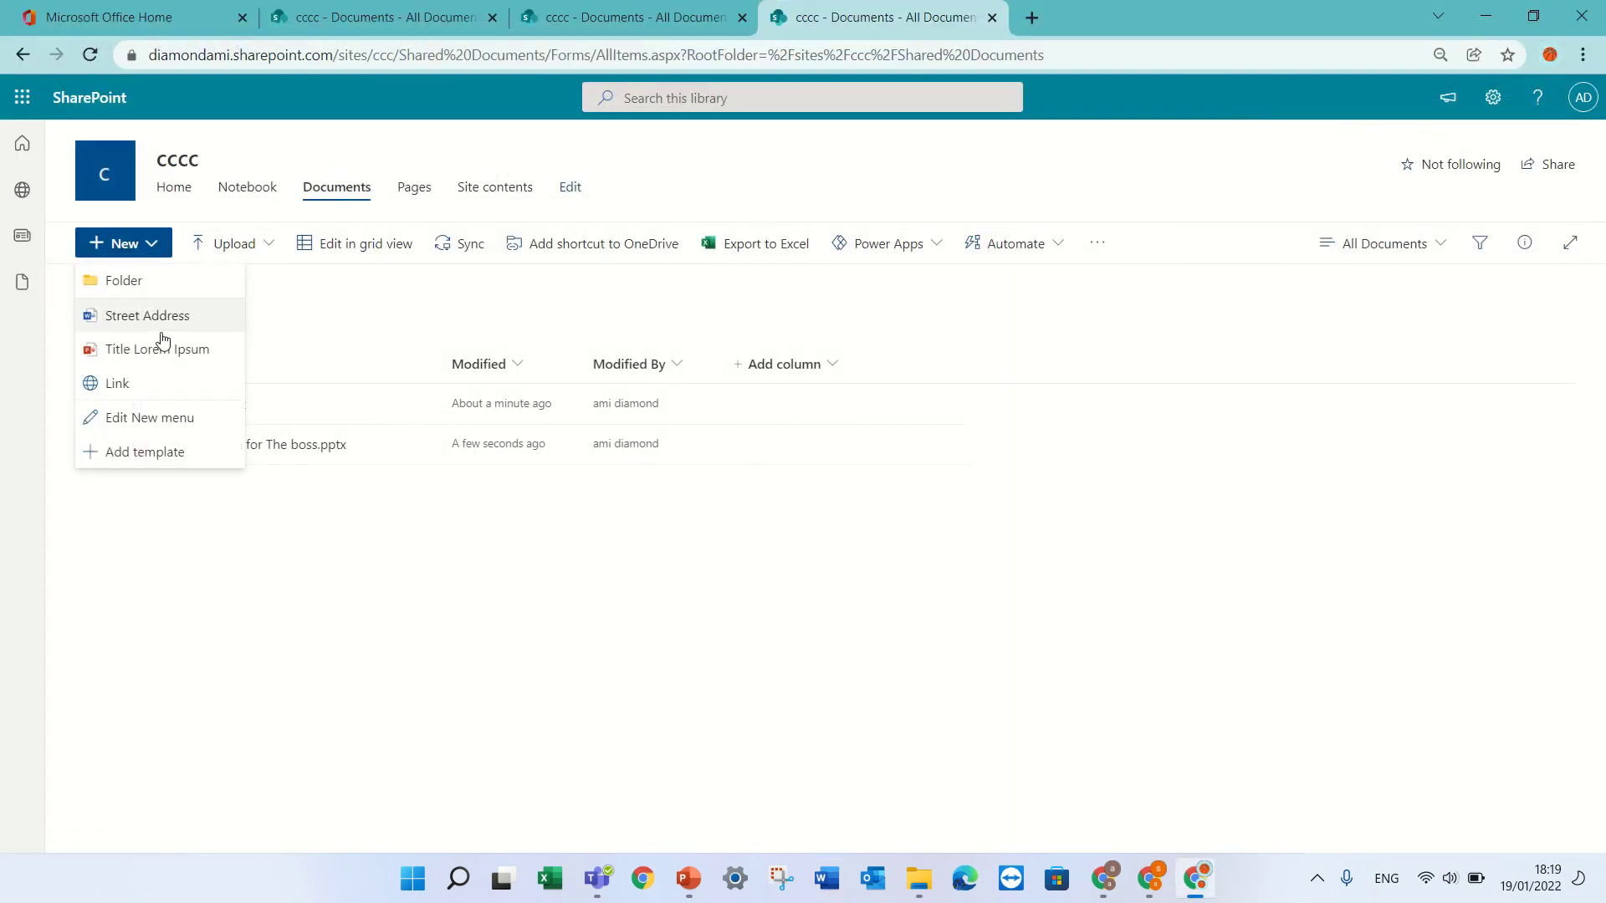
pyautogui.click(194, 454)
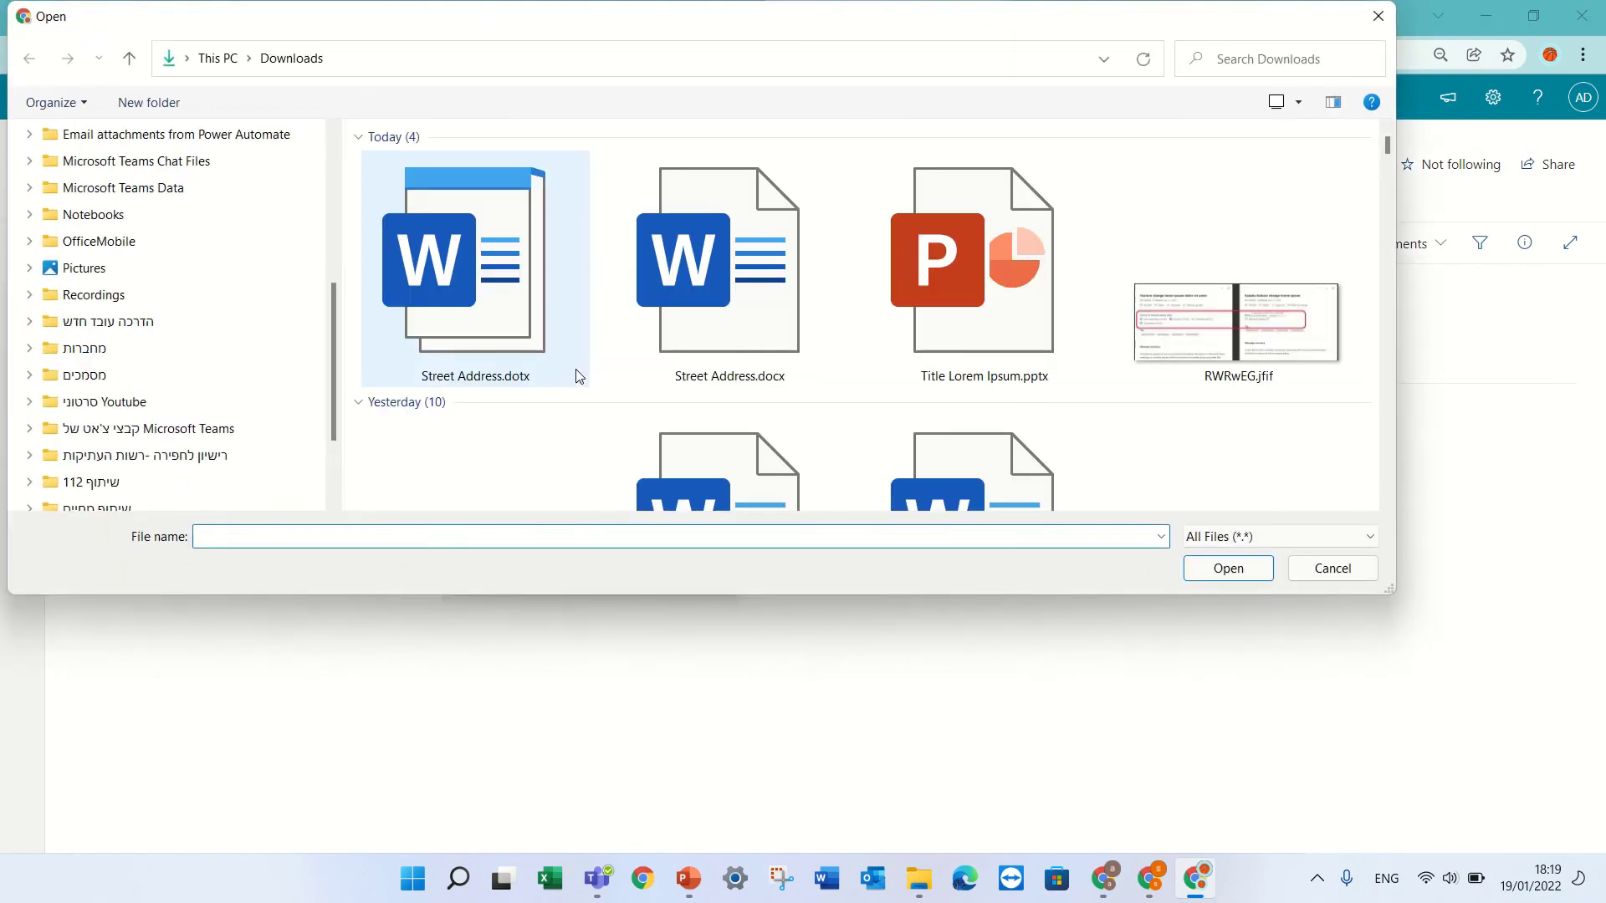
pyautogui.doubleClick(506, 312)
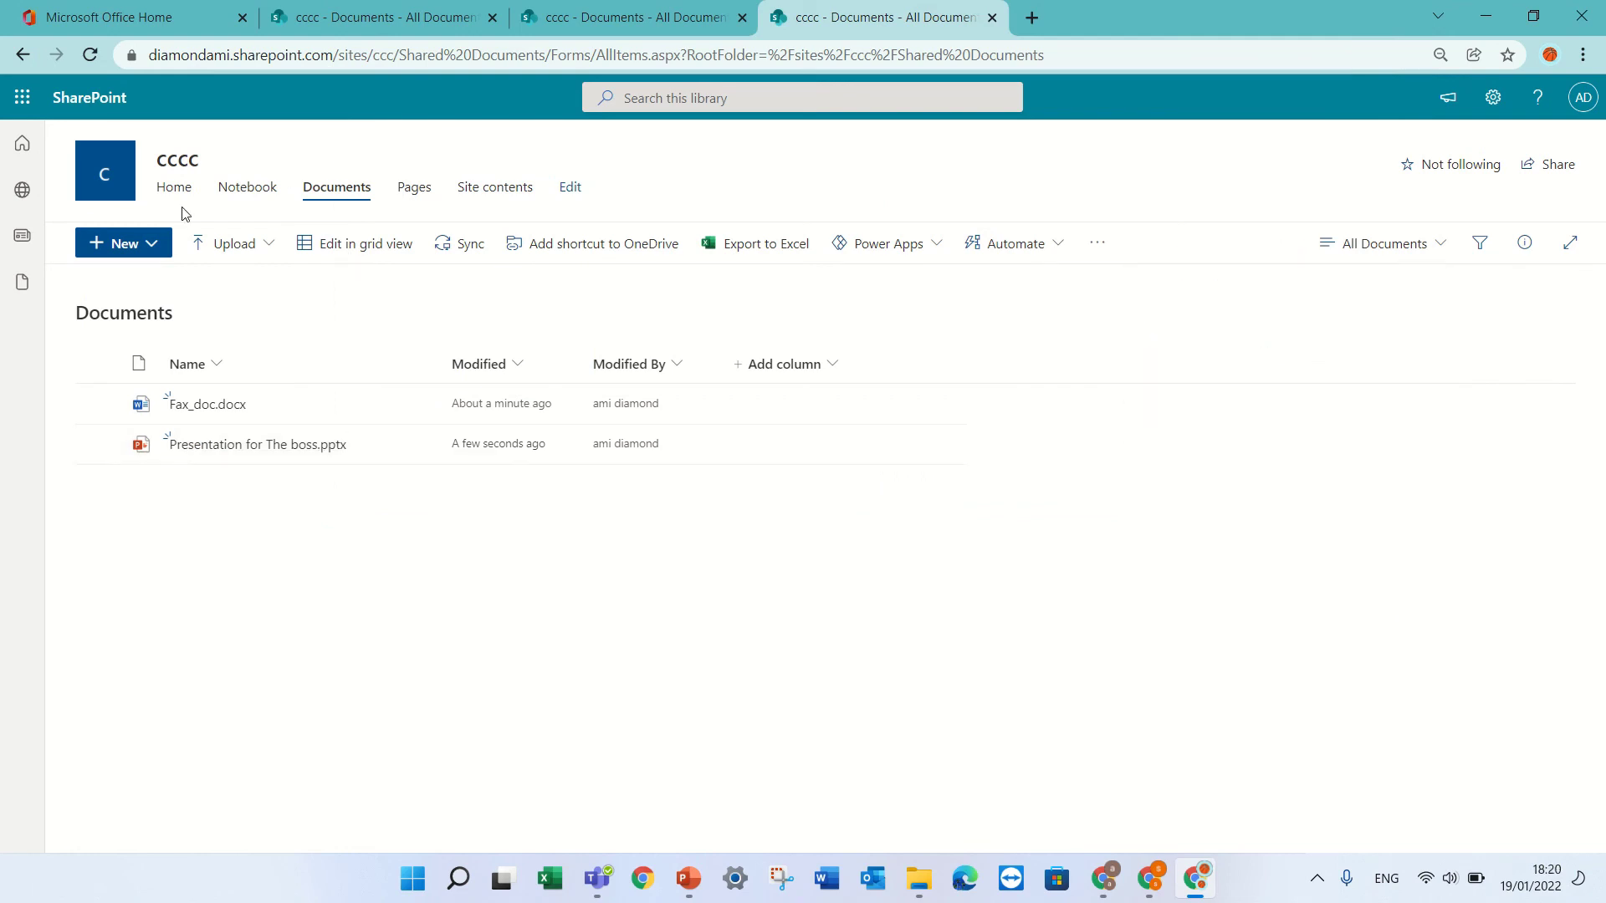
# Create a new document from the added Street Address .dotx template and agree to edit it as a standard document.
pyautogui.click(159, 253)
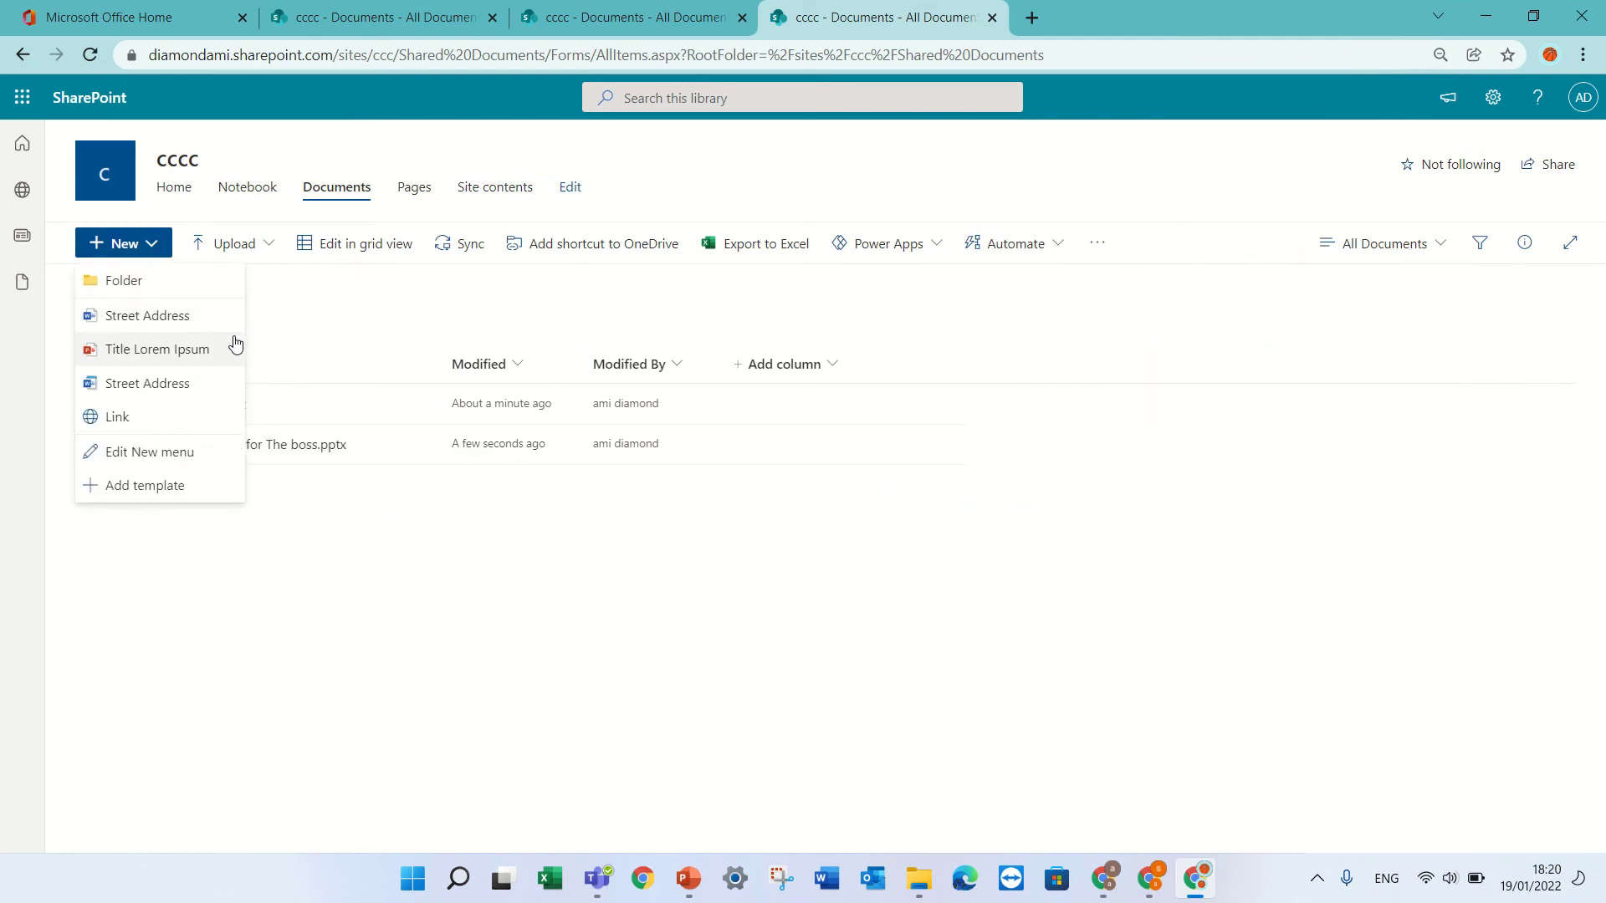
pyautogui.click(169, 391)
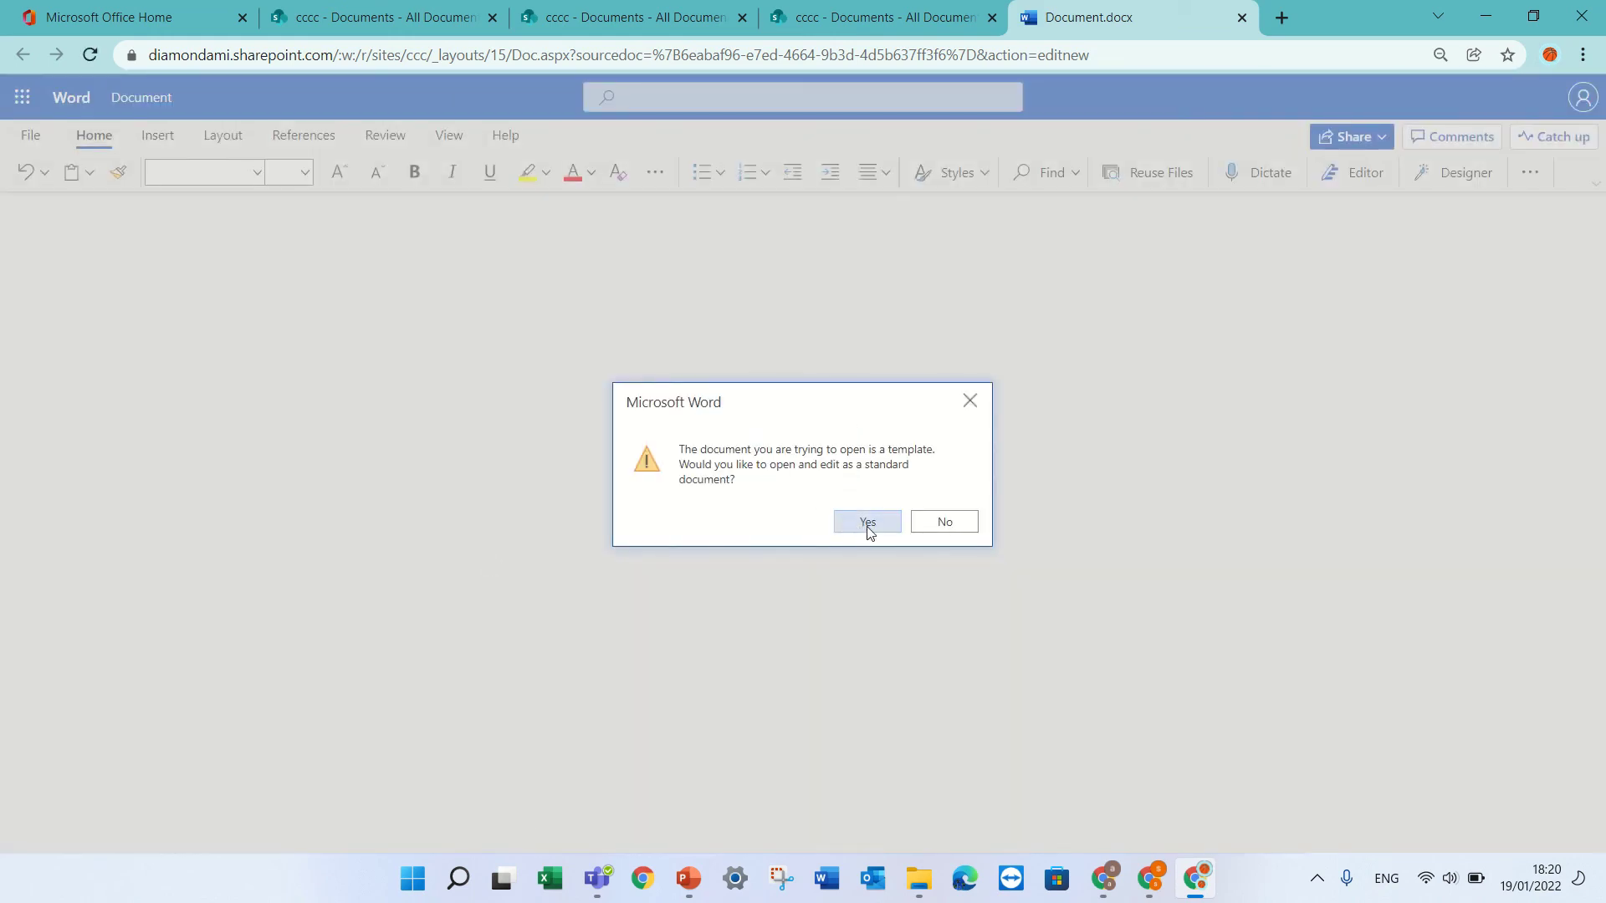
pyautogui.click(867, 522)
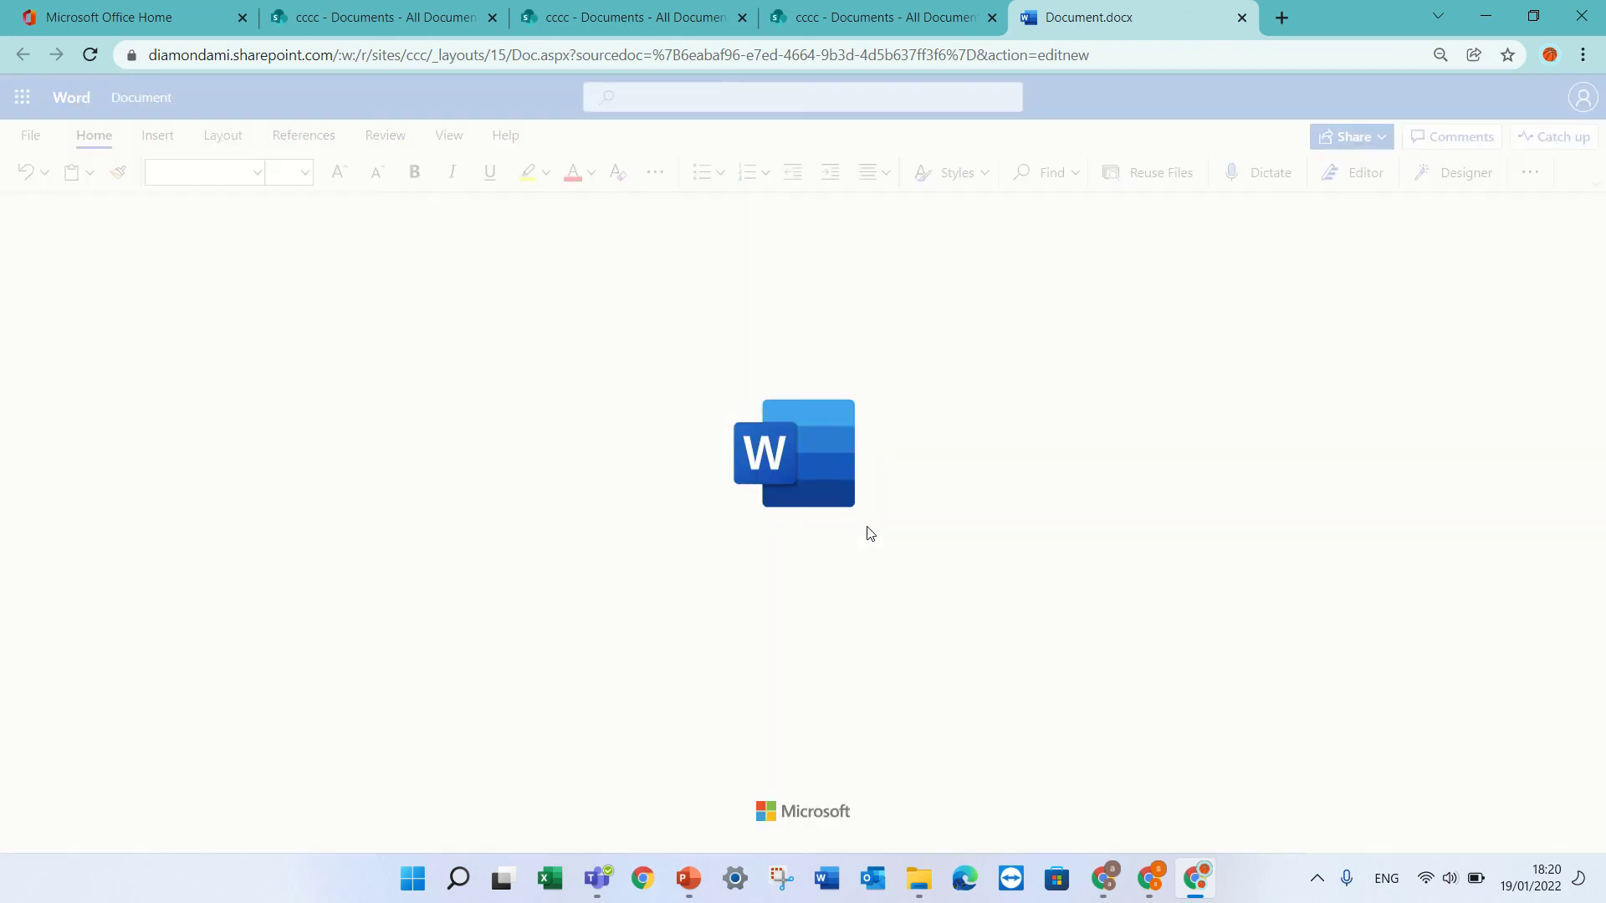